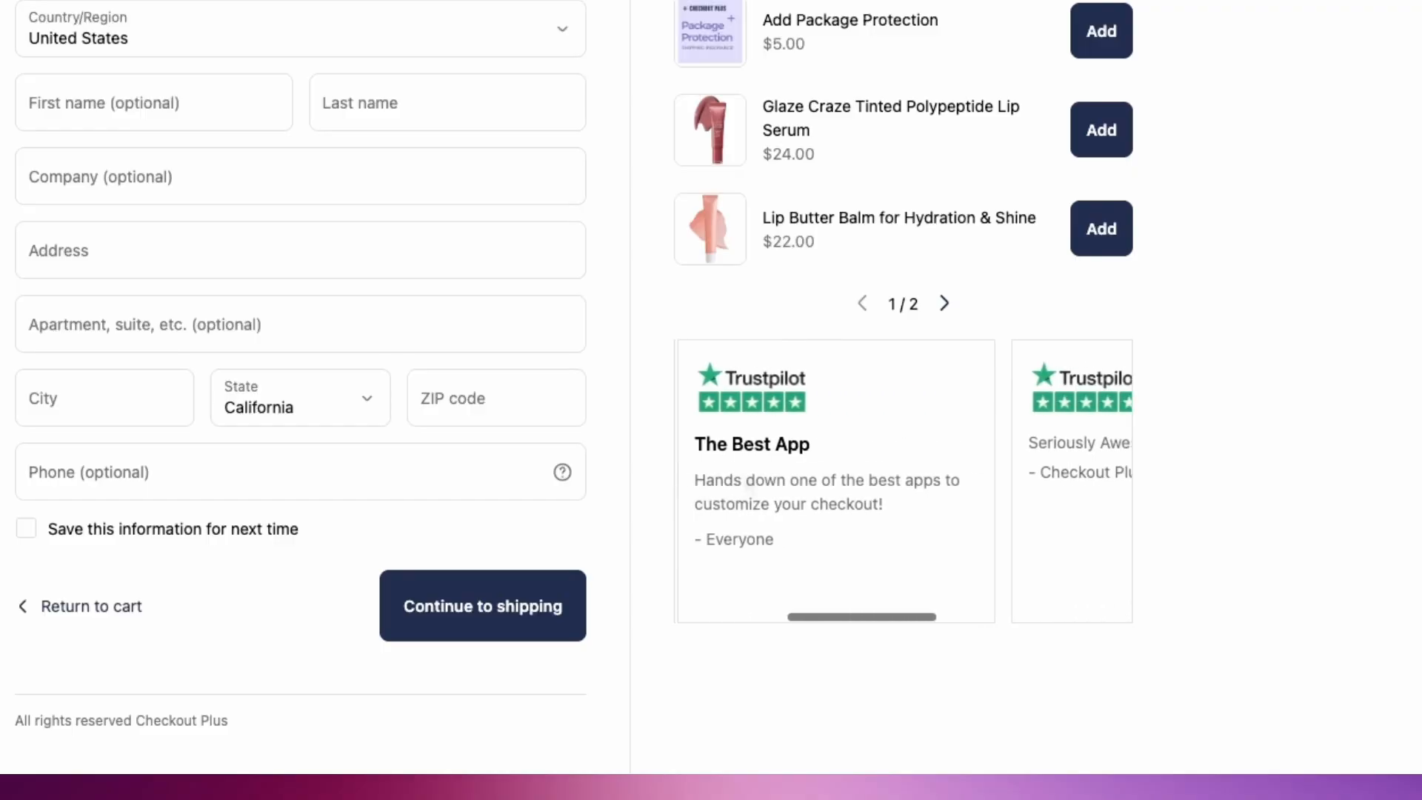
{"action": "scroll", "coordinate": [742, 469], "scroll_direction": "right", "scroll_amount": 2}
{"action": "scroll", "coordinate": [806, 470], "scroll_direction": "left", "scroll_amount": 5}
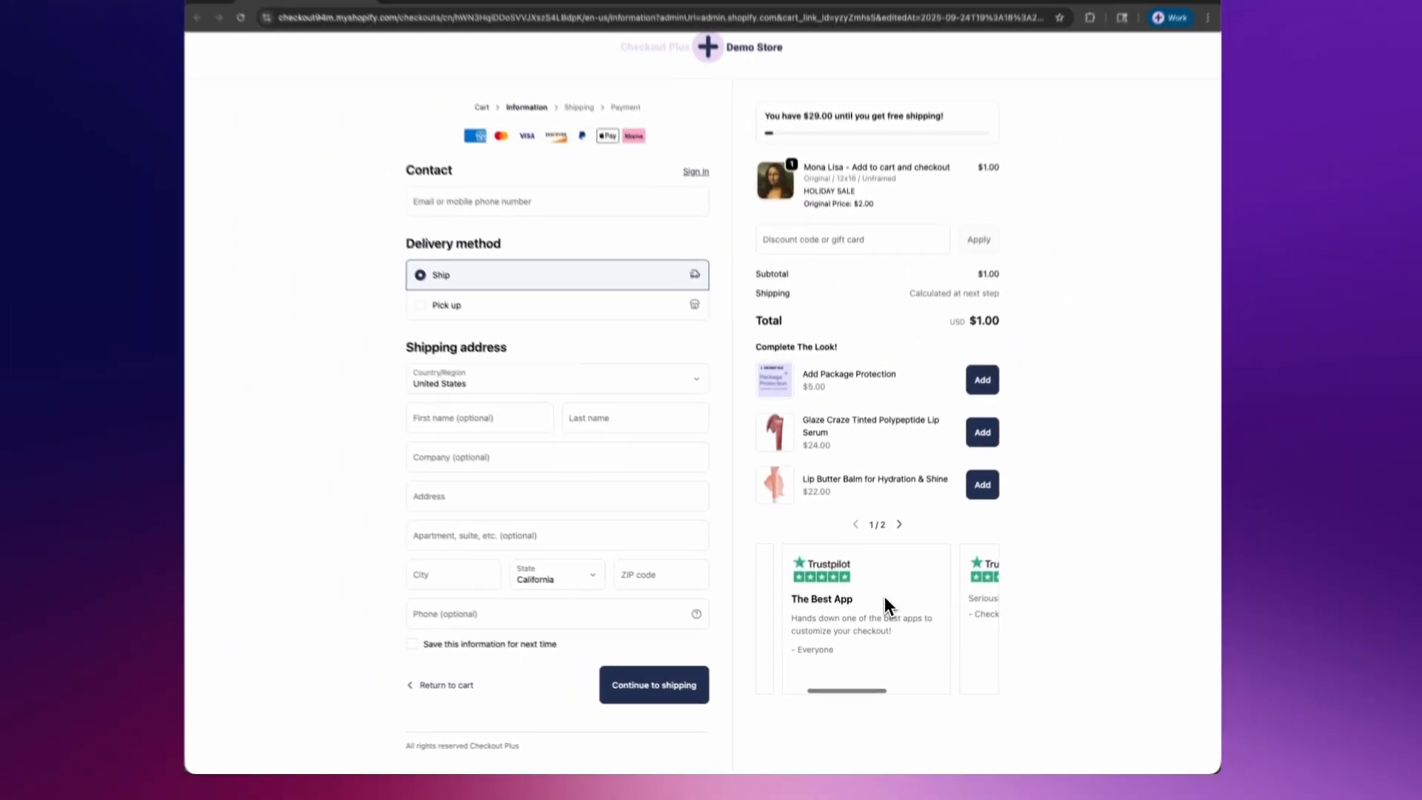
{"action": "scroll", "coordinate": [886, 604], "scroll_direction": "left", "scroll_amount": 3}
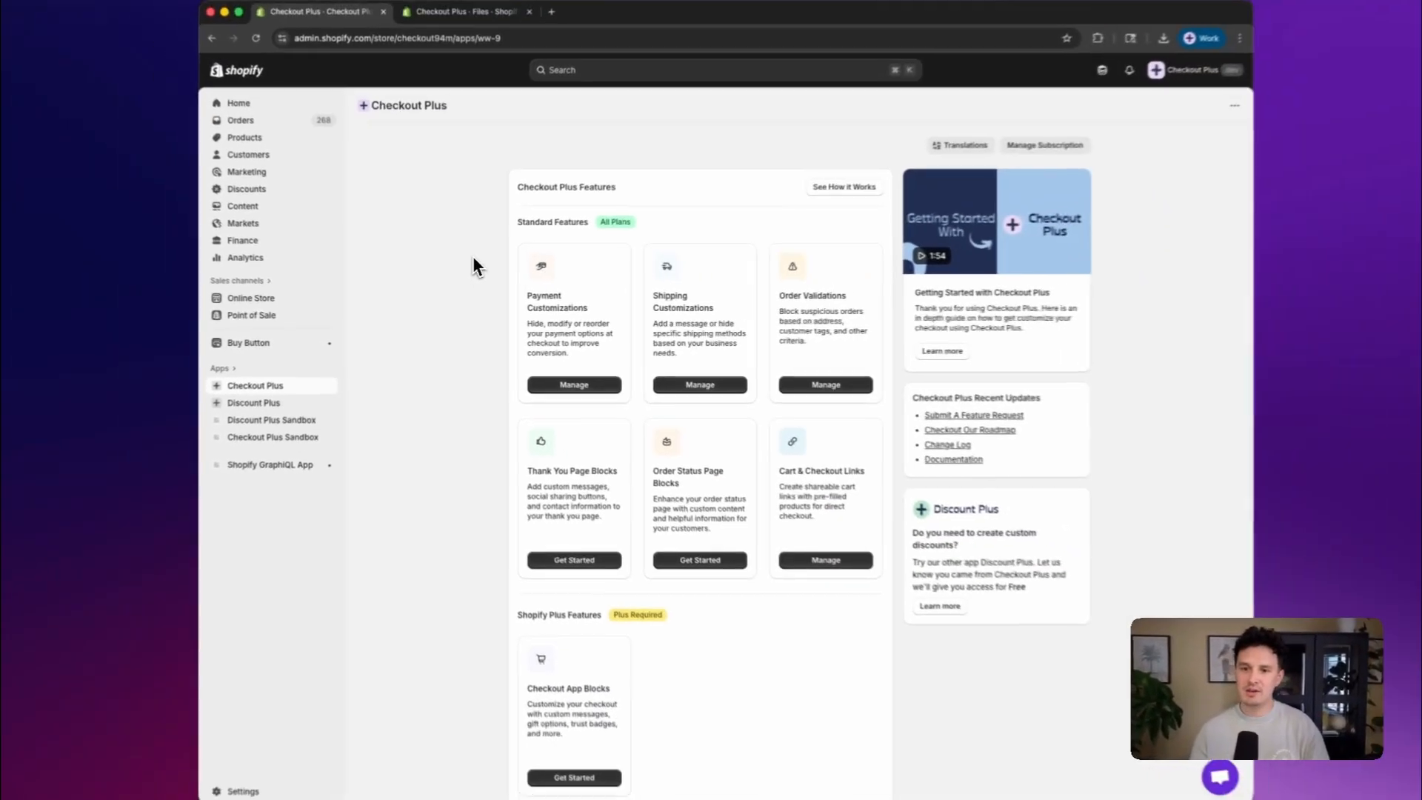
Open the checkout editor from the Checkout App Blocks feature under Shopify Plus Features
{"action": "scroll", "coordinate": [452, 256], "scroll_direction": "down", "scroll_amount": 2}
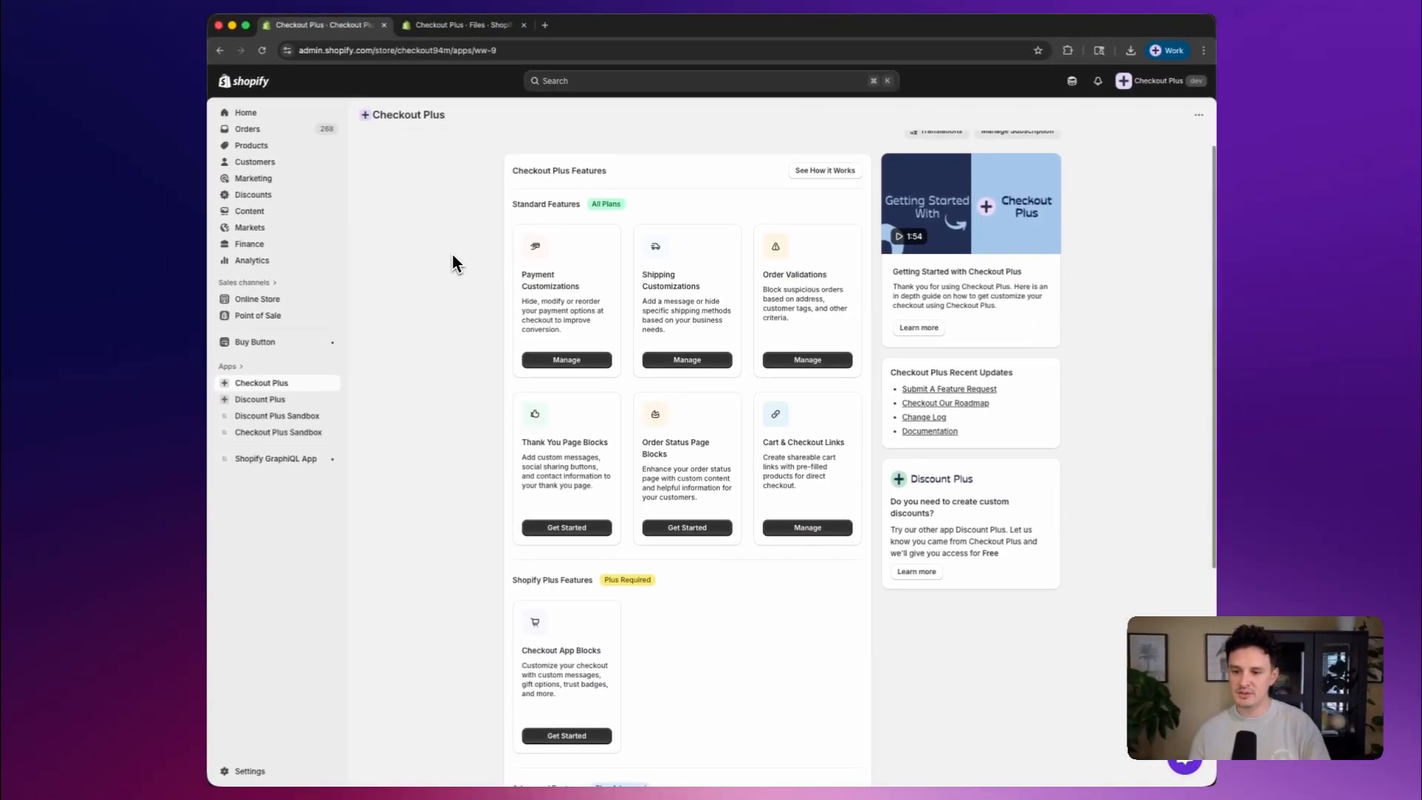
{"action": "scroll", "coordinate": [453, 253], "scroll_direction": "down", "scroll_amount": 1}
{"action": "scroll", "coordinate": [453, 254], "scroll_direction": "up", "scroll_amount": 1}
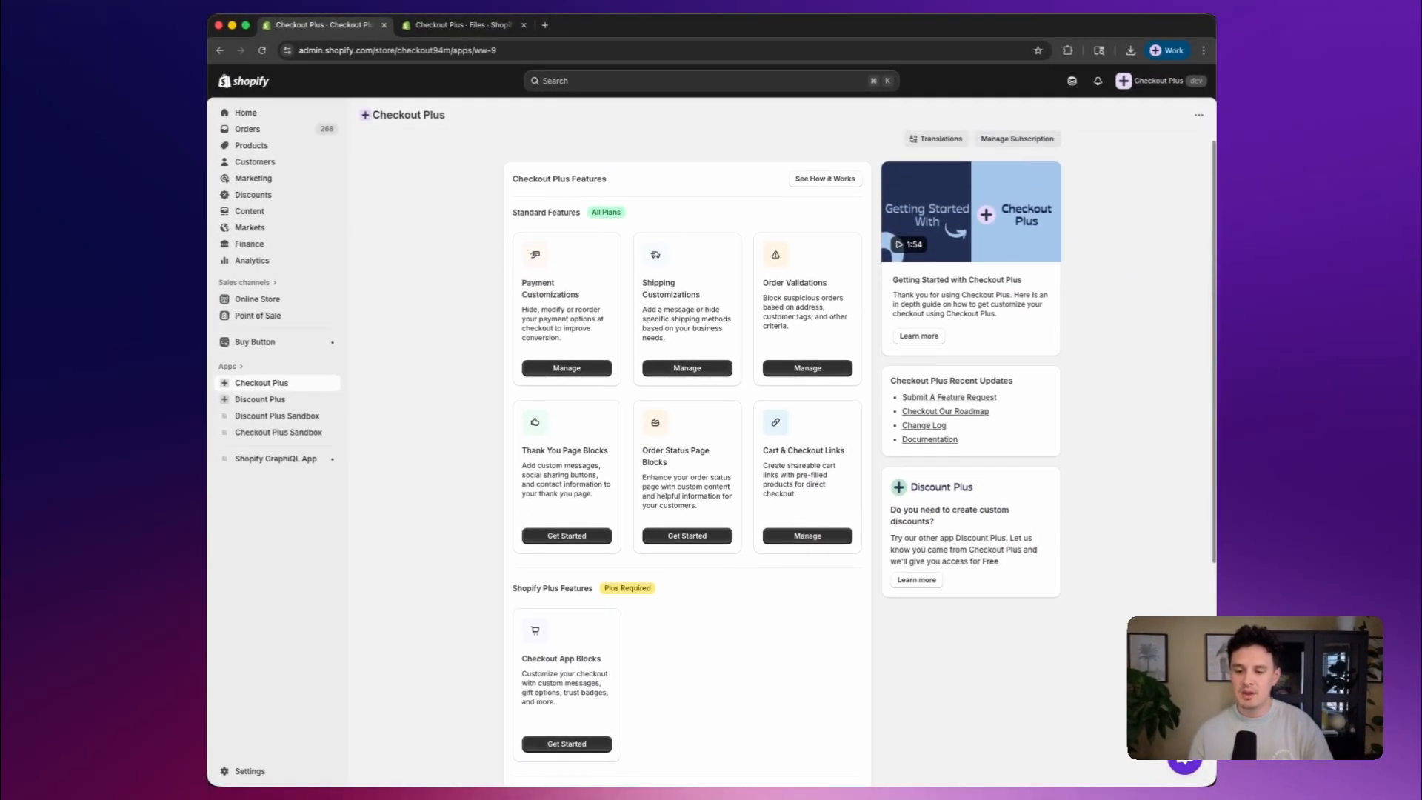
{"action": "scroll", "coordinate": [455, 281], "scroll_direction": "down", "scroll_amount": 3}
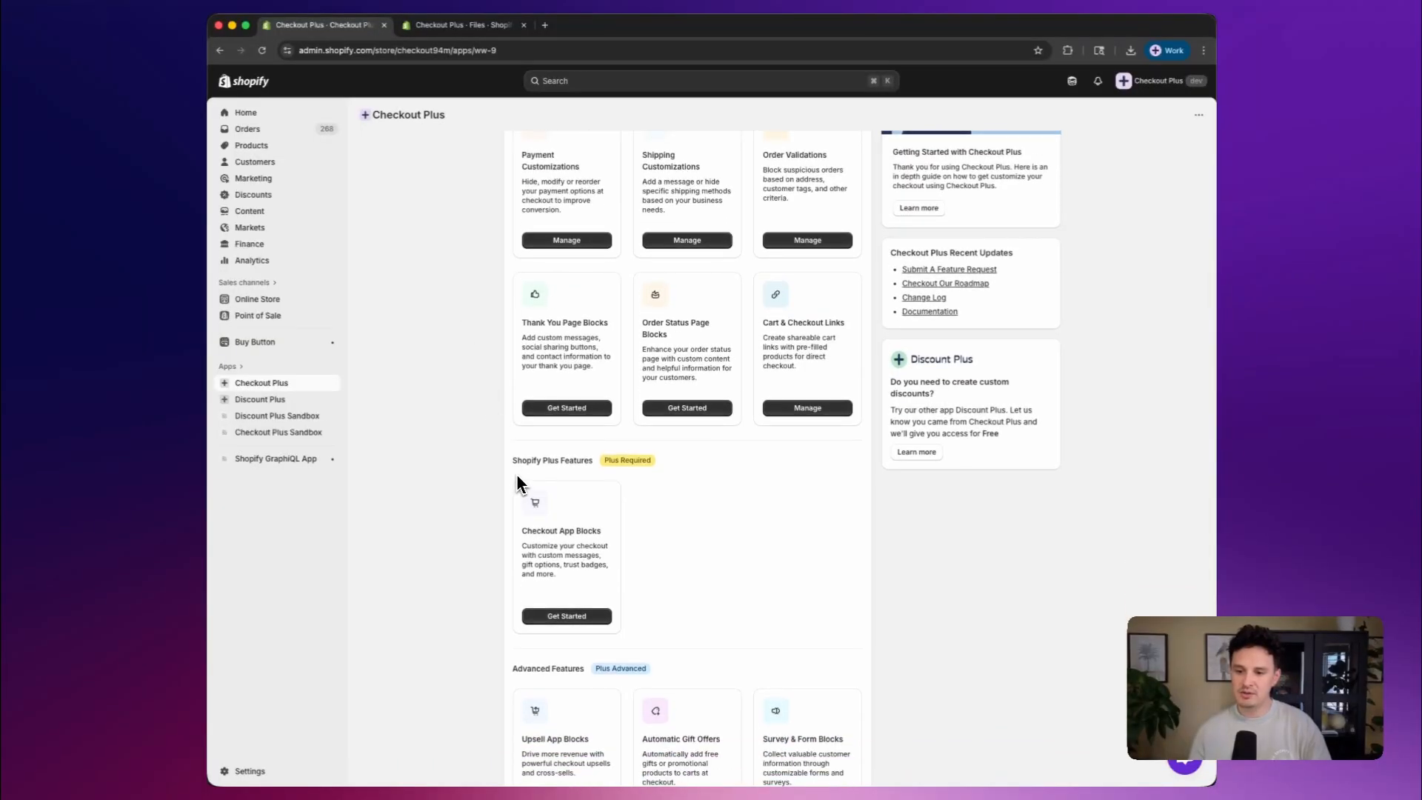
{"action": "scroll", "coordinate": [518, 483], "scroll_direction": "down", "scroll_amount": 1}
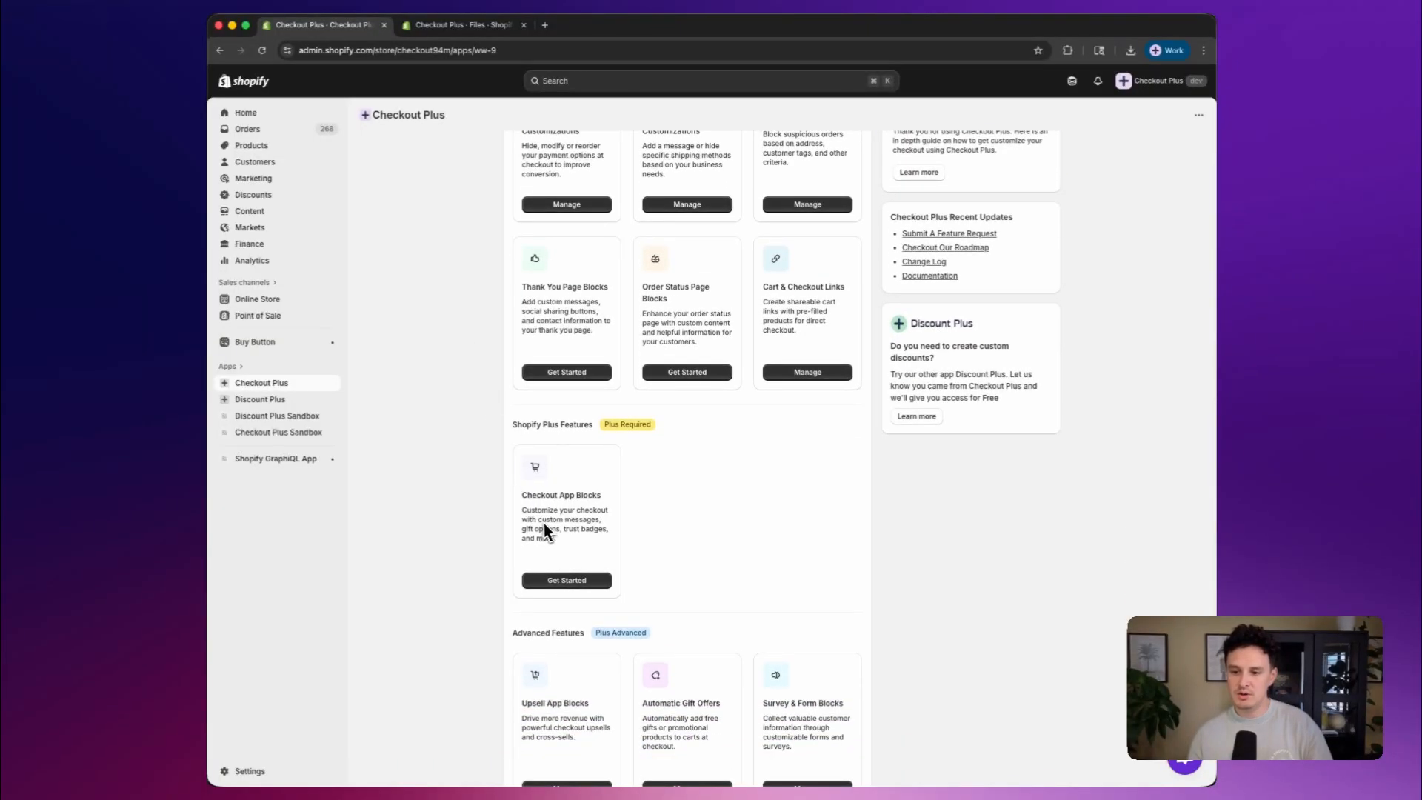
{"action": "left_click", "coordinate": [543, 582]}
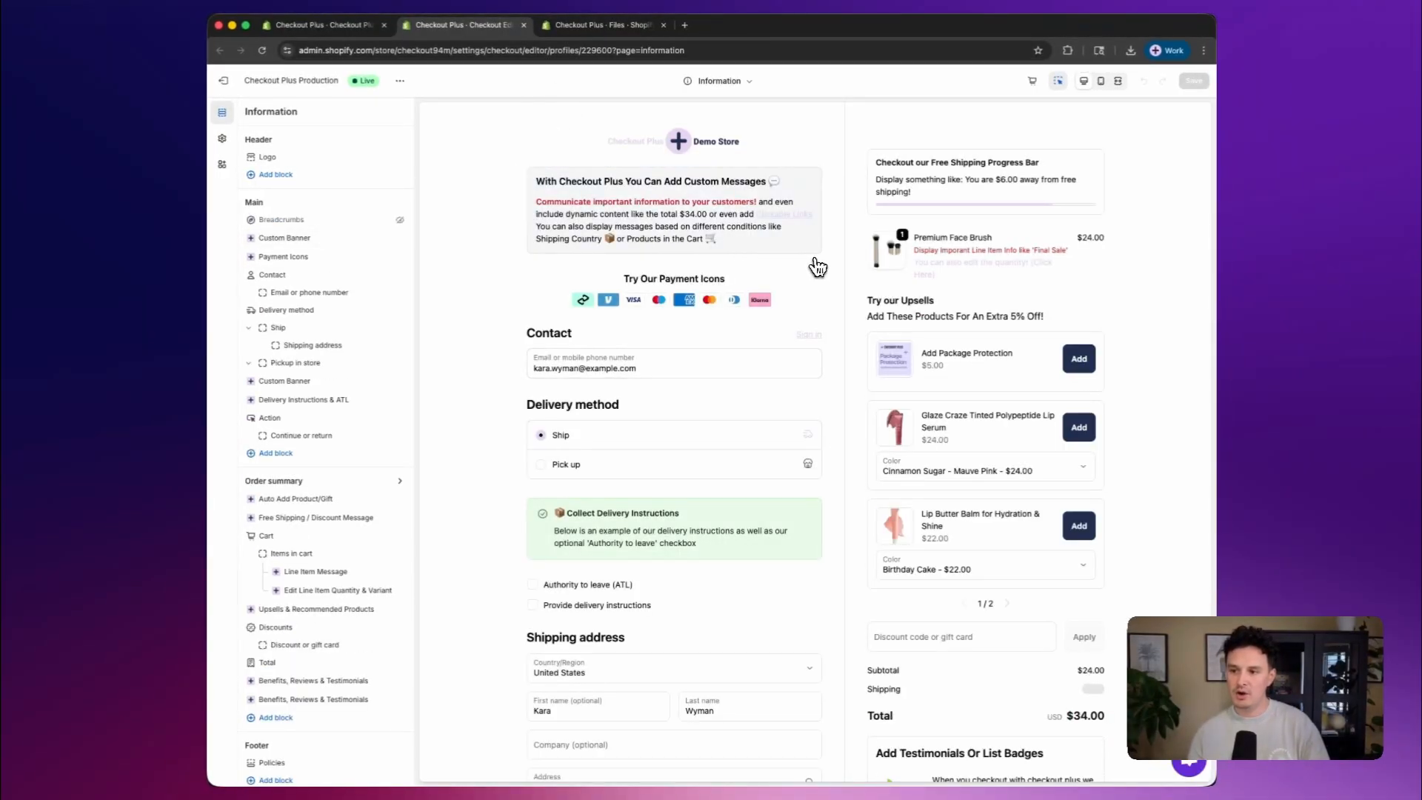
Add the Checkout Plus block Benefits, Reviews & Testimonials to the Main section of the Information page
{"action": "scroll", "coordinate": [895, 280], "scroll_direction": "down", "scroll_amount": 5}
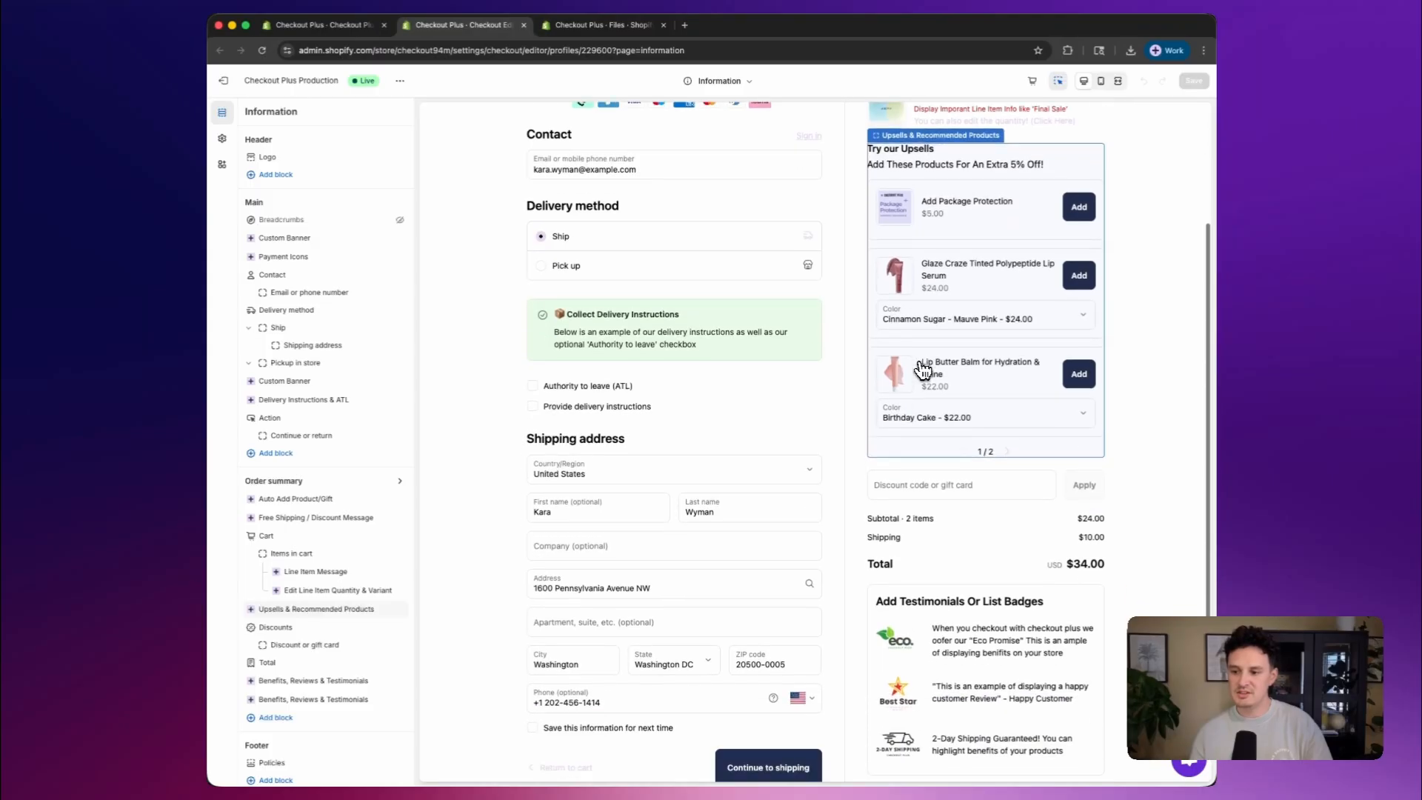
{"action": "scroll", "coordinate": [922, 368], "scroll_direction": "down", "scroll_amount": 4}
{"action": "scroll", "coordinate": [919, 519], "scroll_direction": "up", "scroll_amount": 1}
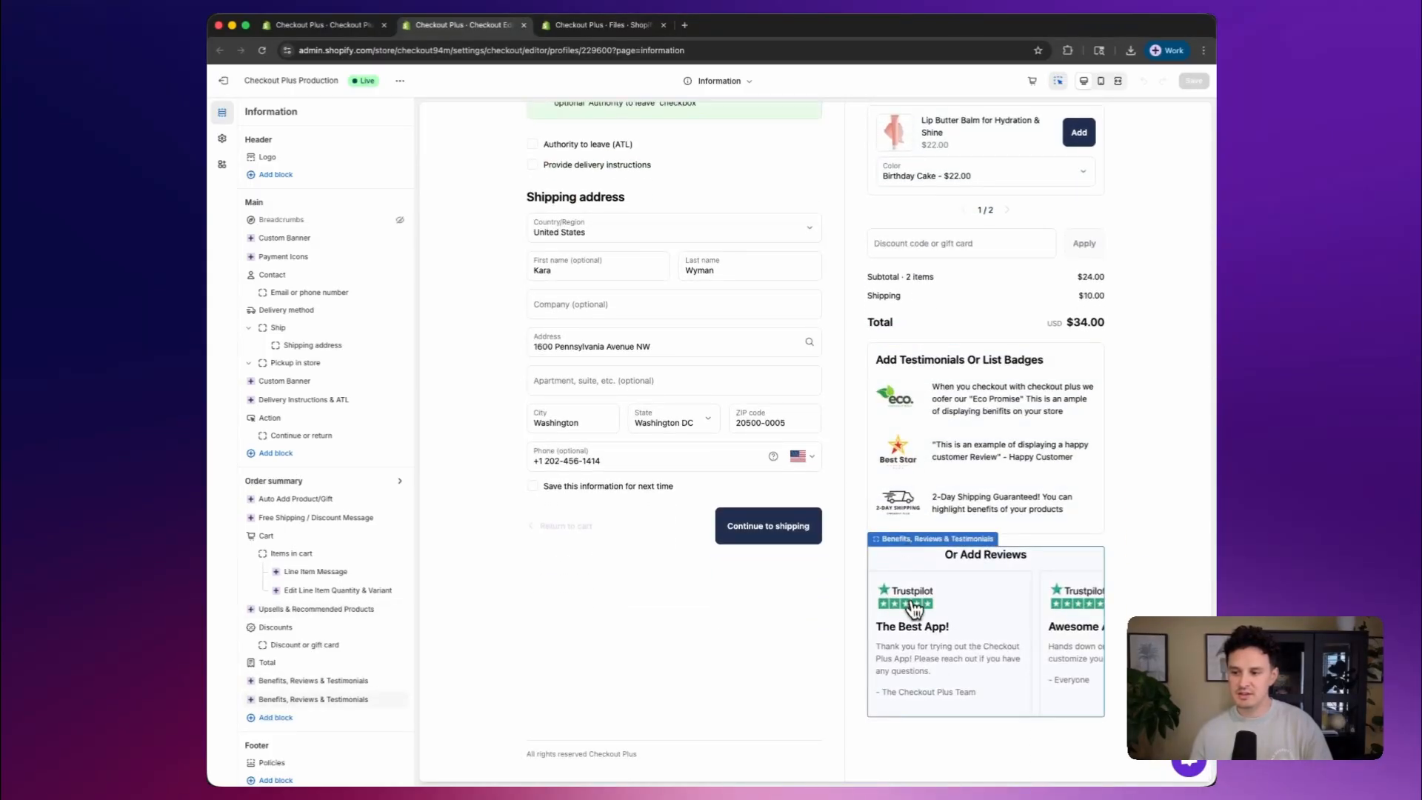
{"action": "scroll", "coordinate": [923, 622], "scroll_direction": "down", "scroll_amount": 1}
{"action": "scroll", "coordinate": [778, 534], "scroll_direction": "up", "scroll_amount": 2}
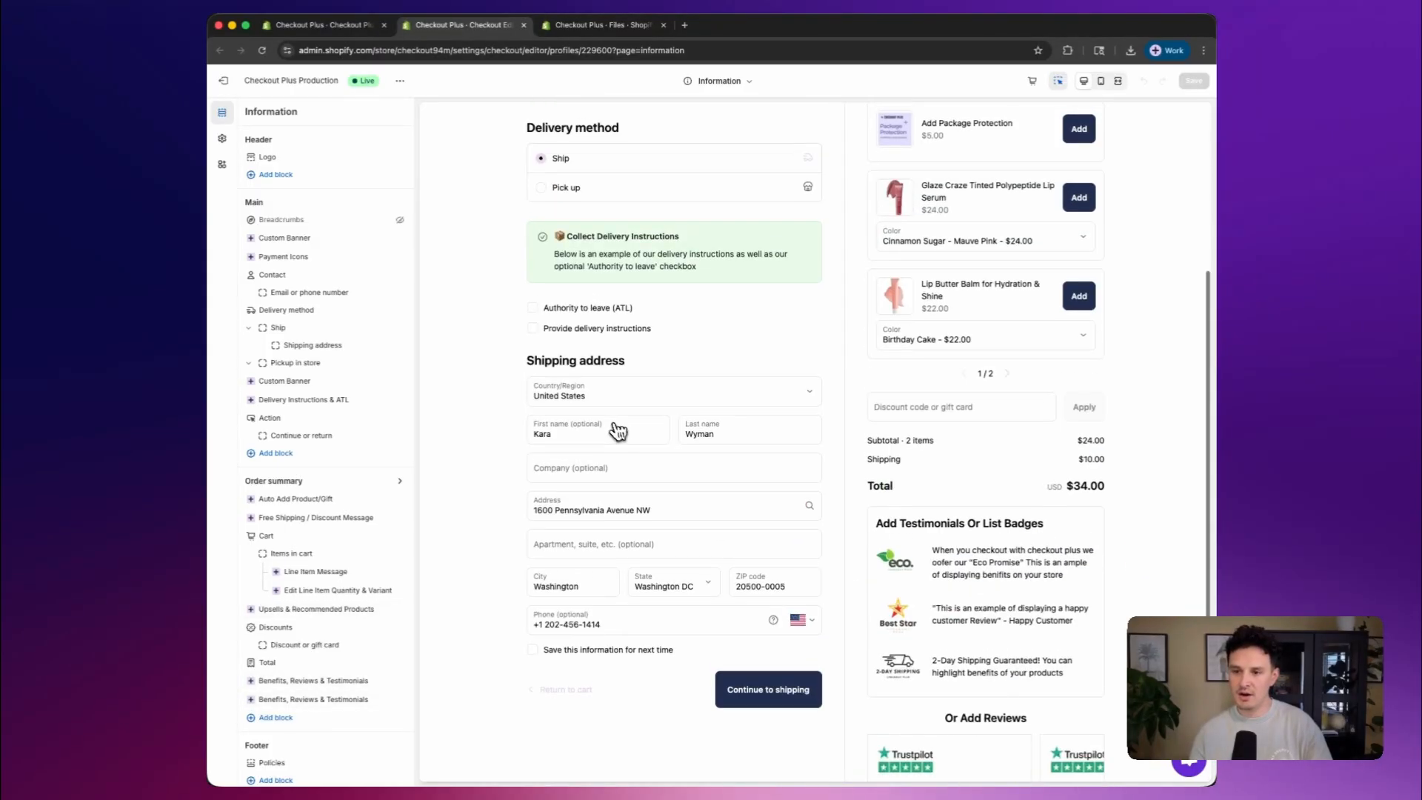
{"action": "scroll", "coordinate": [563, 349], "scroll_direction": "up", "scroll_amount": 2}
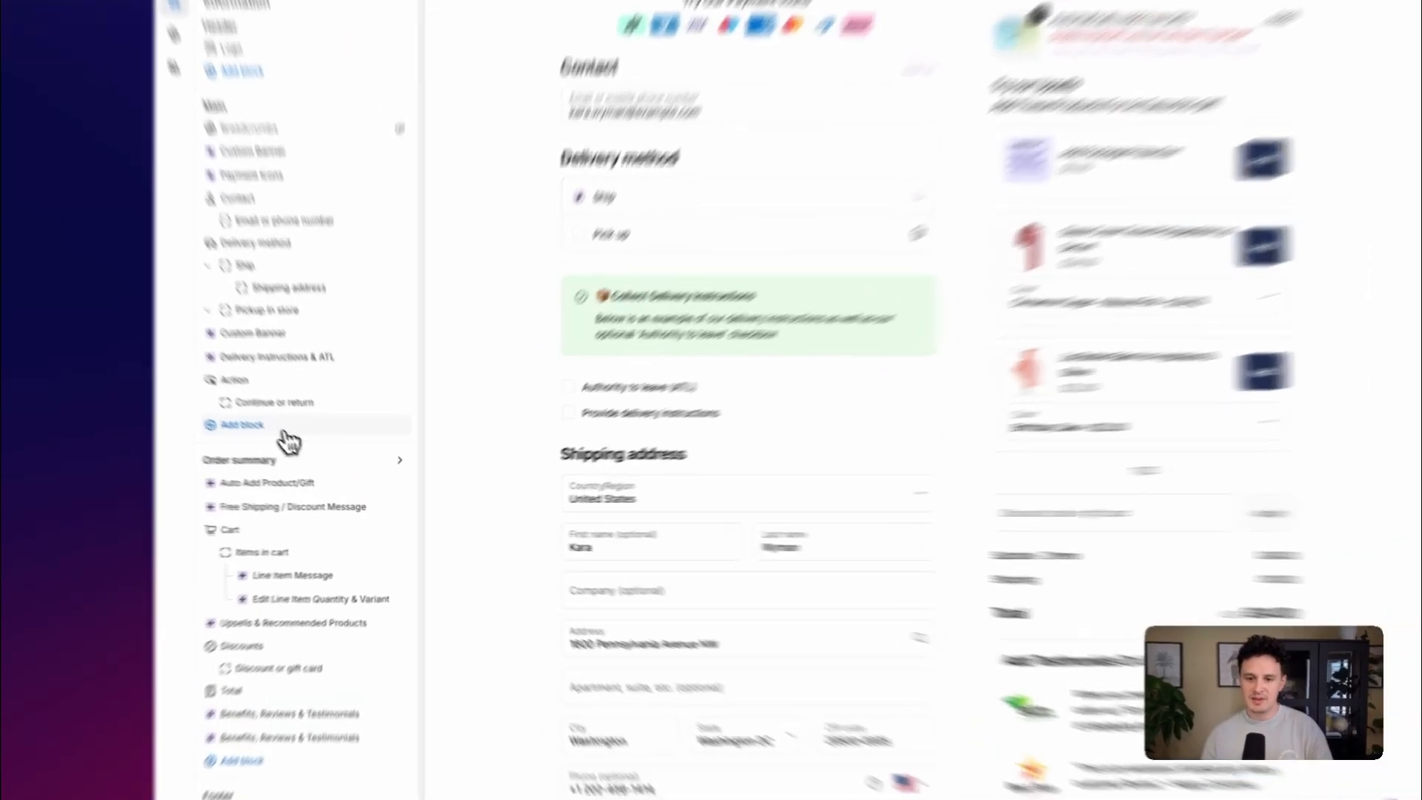
{"action": "left_click", "coordinate": [280, 452]}
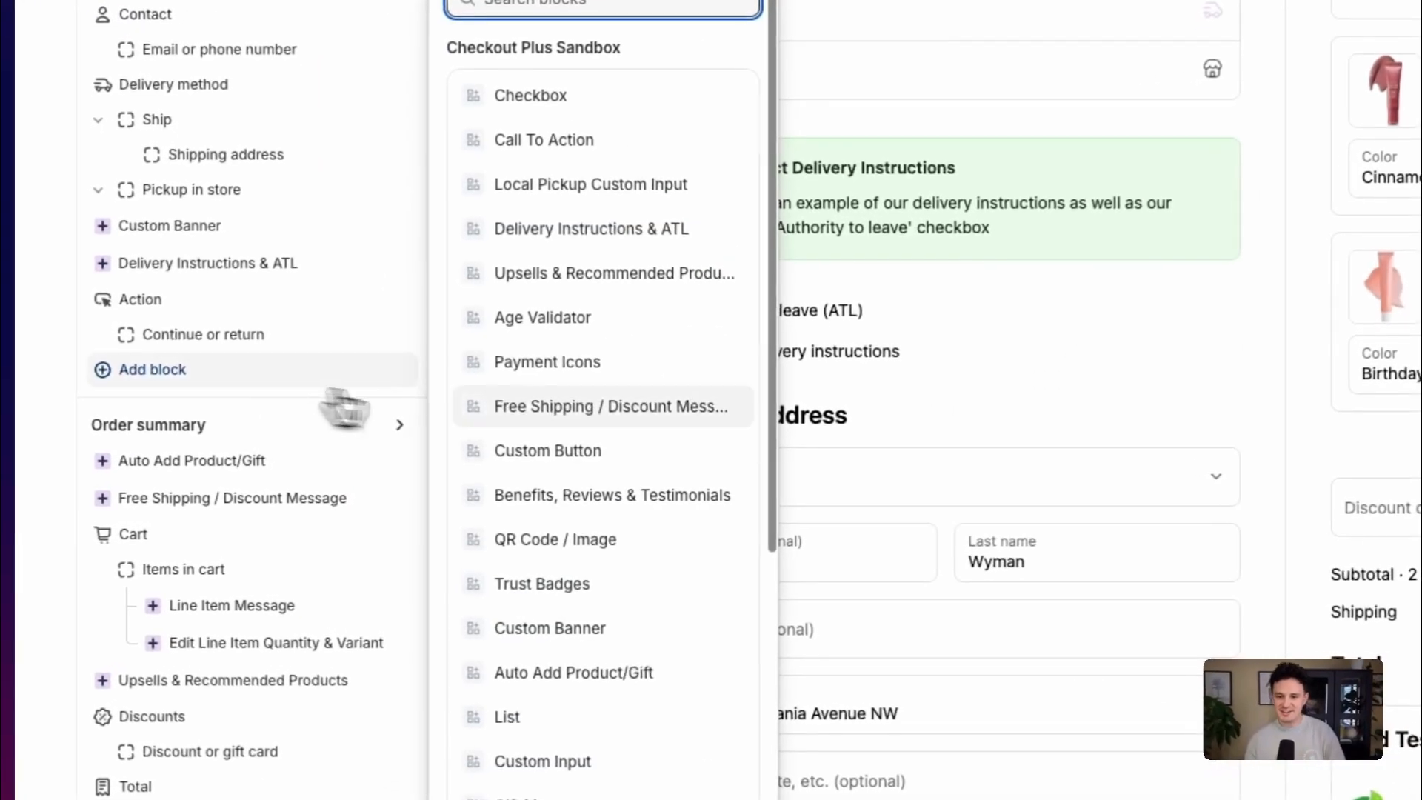
{"action": "scroll", "coordinate": [552, 404], "scroll_direction": "down", "scroll_amount": 10}
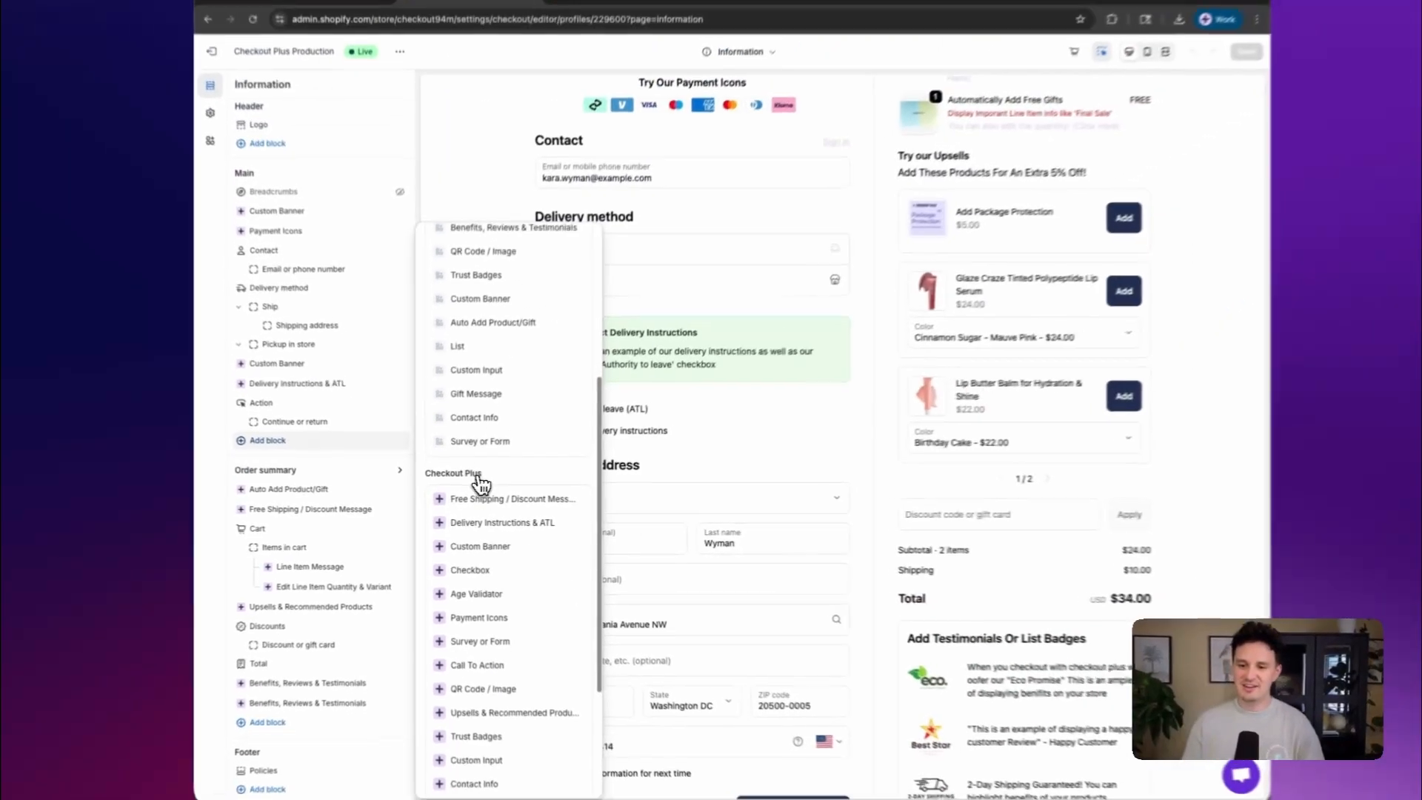
{"action": "scroll", "coordinate": [480, 483], "scroll_direction": "down", "scroll_amount": 5}
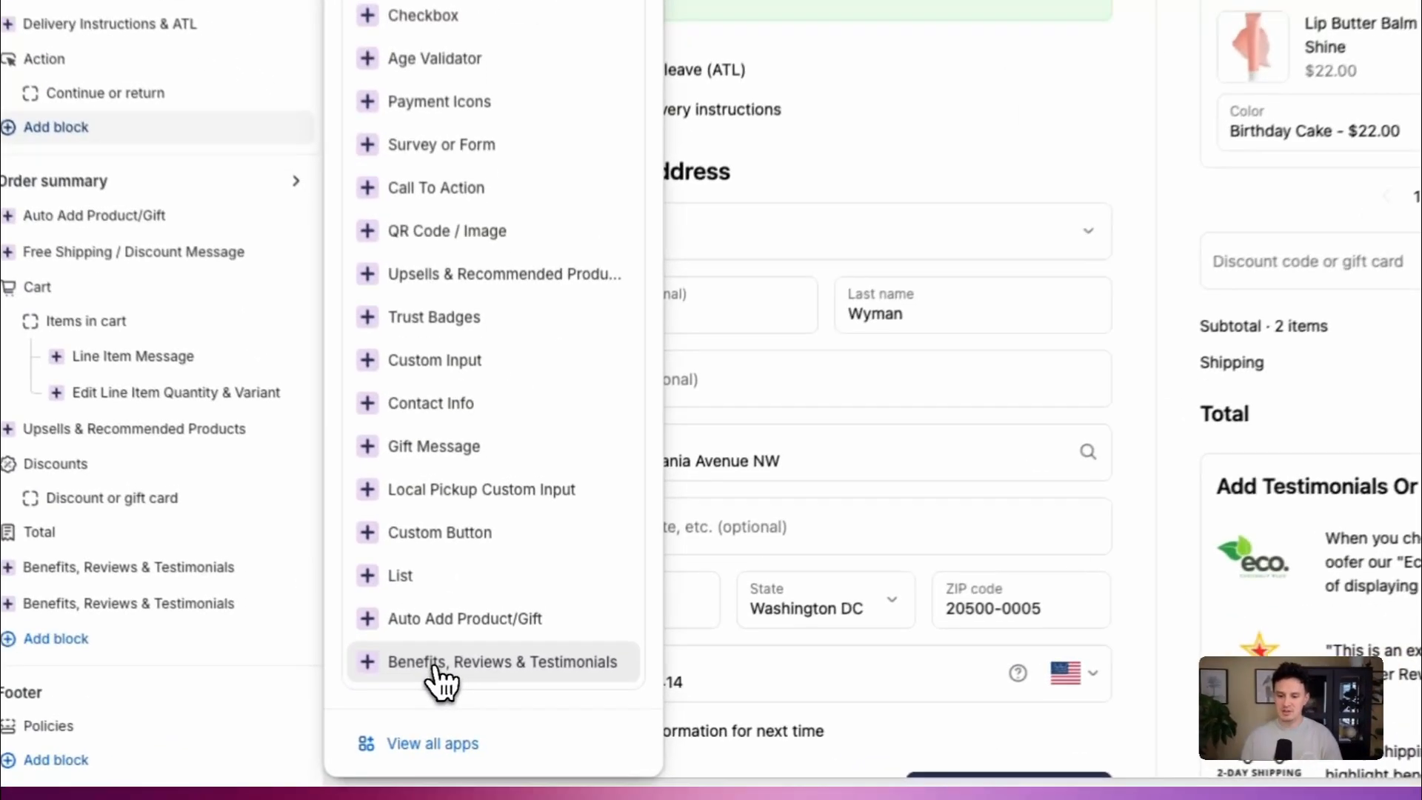
{"action": "left_click", "coordinate": [477, 723]}
{"action": "scroll", "coordinate": [716, 370], "scroll_direction": "up", "scroll_amount": 4}
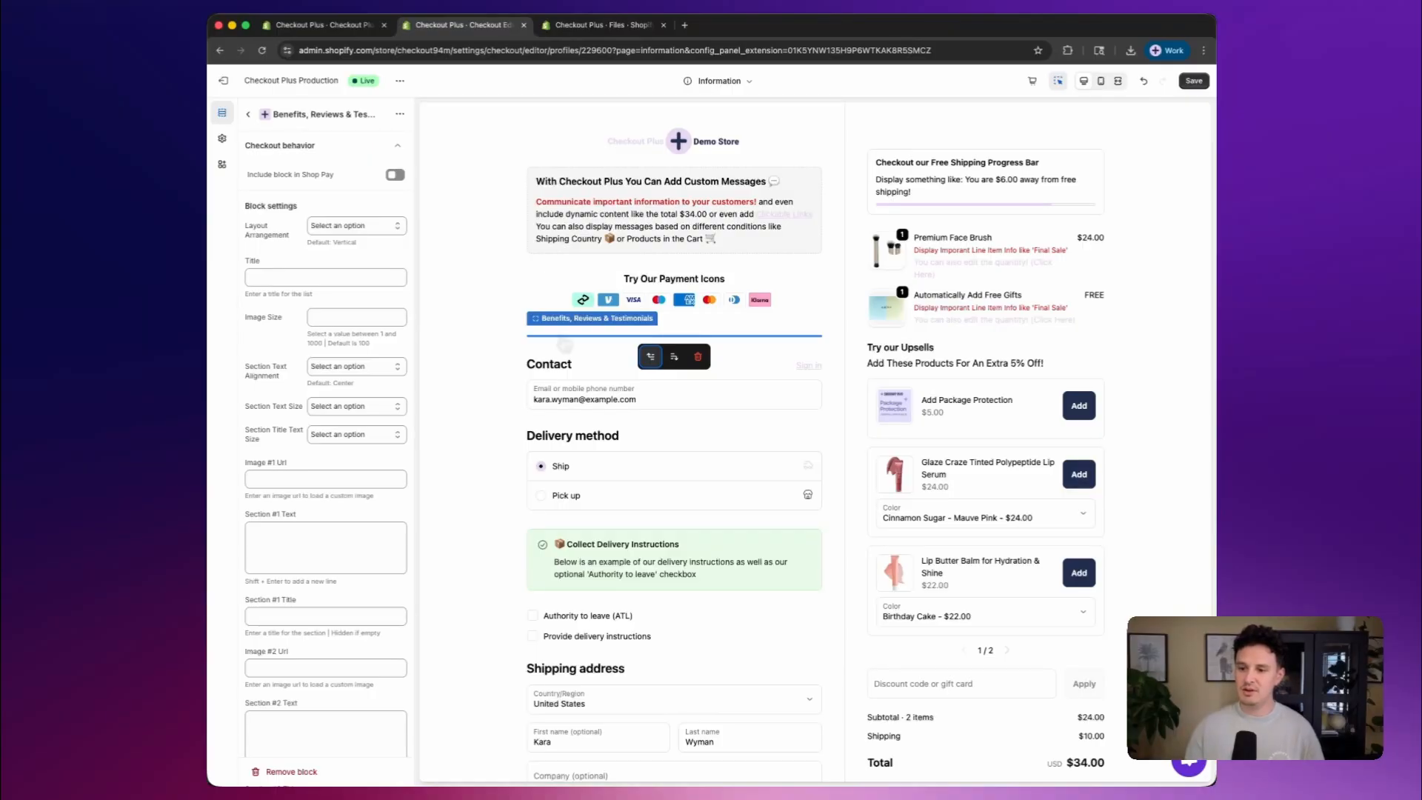
Set the new Benefits, Reviews & Testimonials block's layout arrangement to Horizontal - Scrollable Cards
{"action": "scroll", "coordinate": [878, 370], "scroll_direction": "down", "scroll_amount": 5}
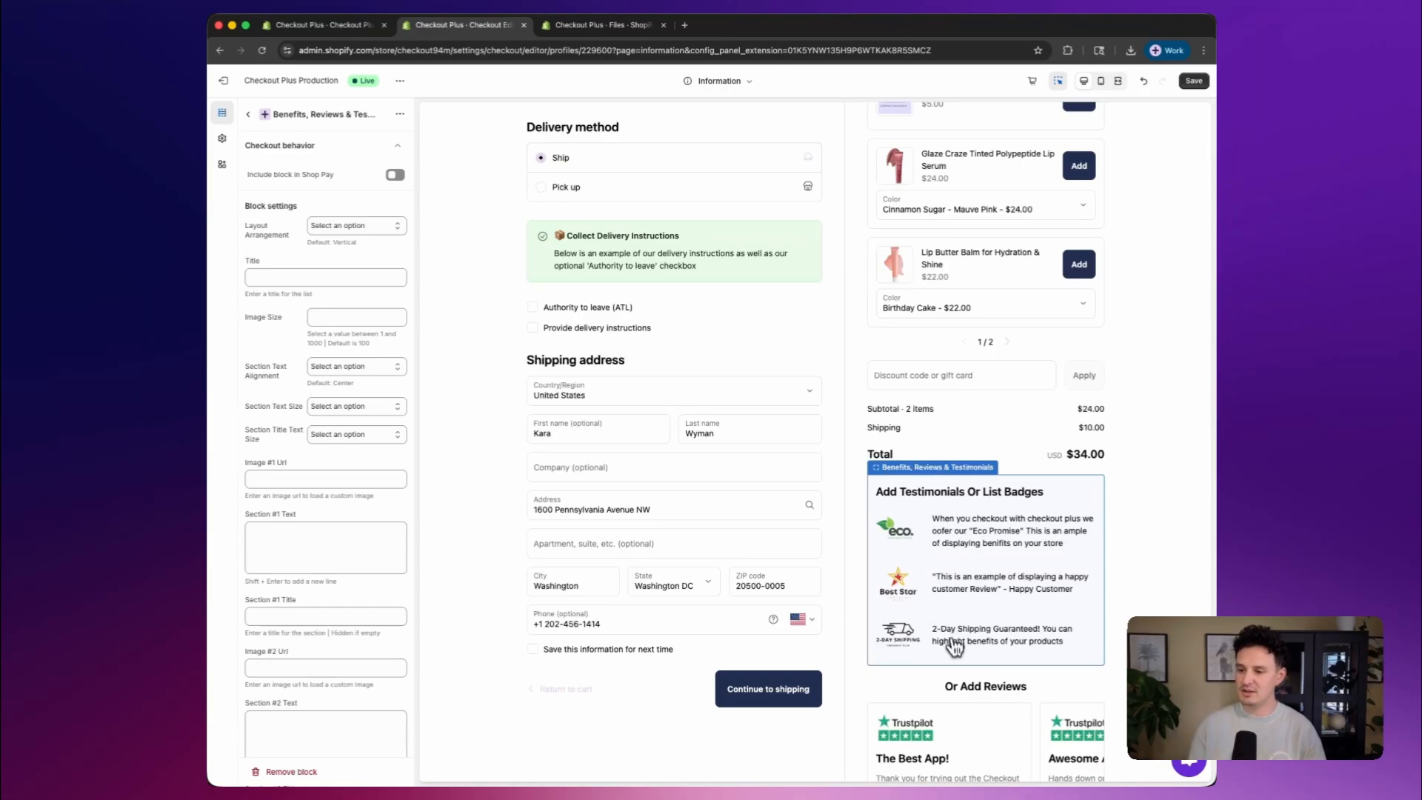
{"action": "scroll", "coordinate": [837, 409], "scroll_direction": "up", "scroll_amount": 2}
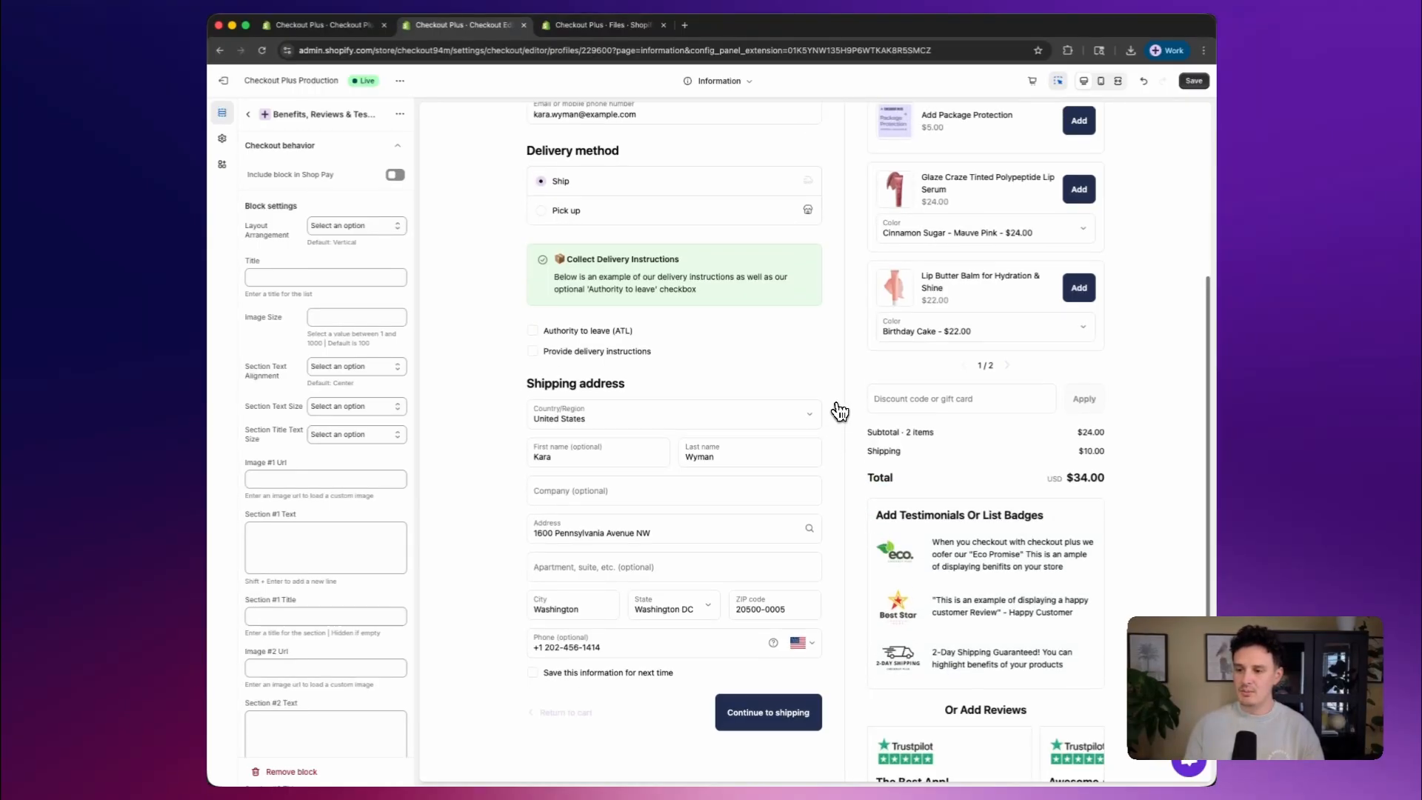
{"action": "scroll", "coordinate": [841, 413], "scroll_direction": "up", "scroll_amount": 3}
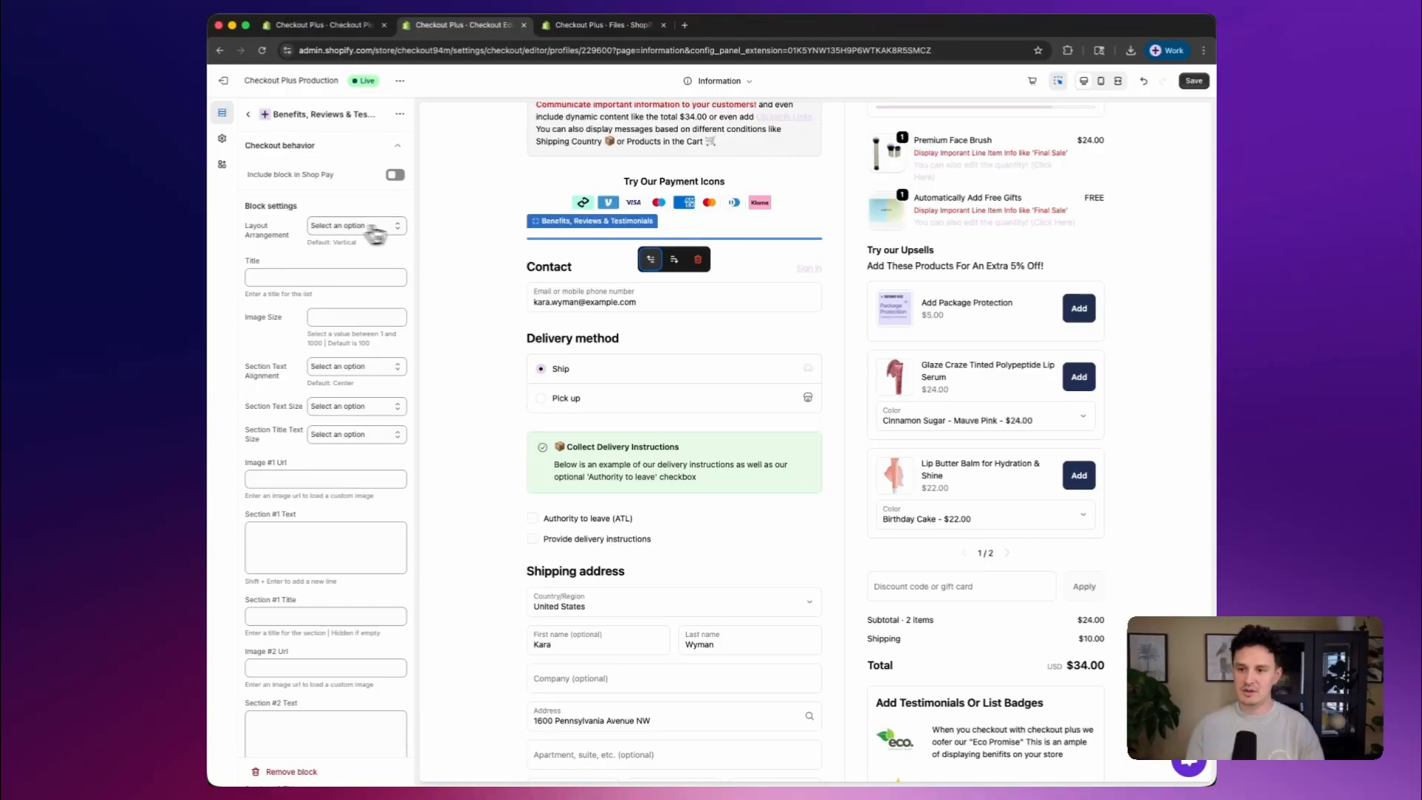
{"action": "left_click", "coordinate": [308, 227]}
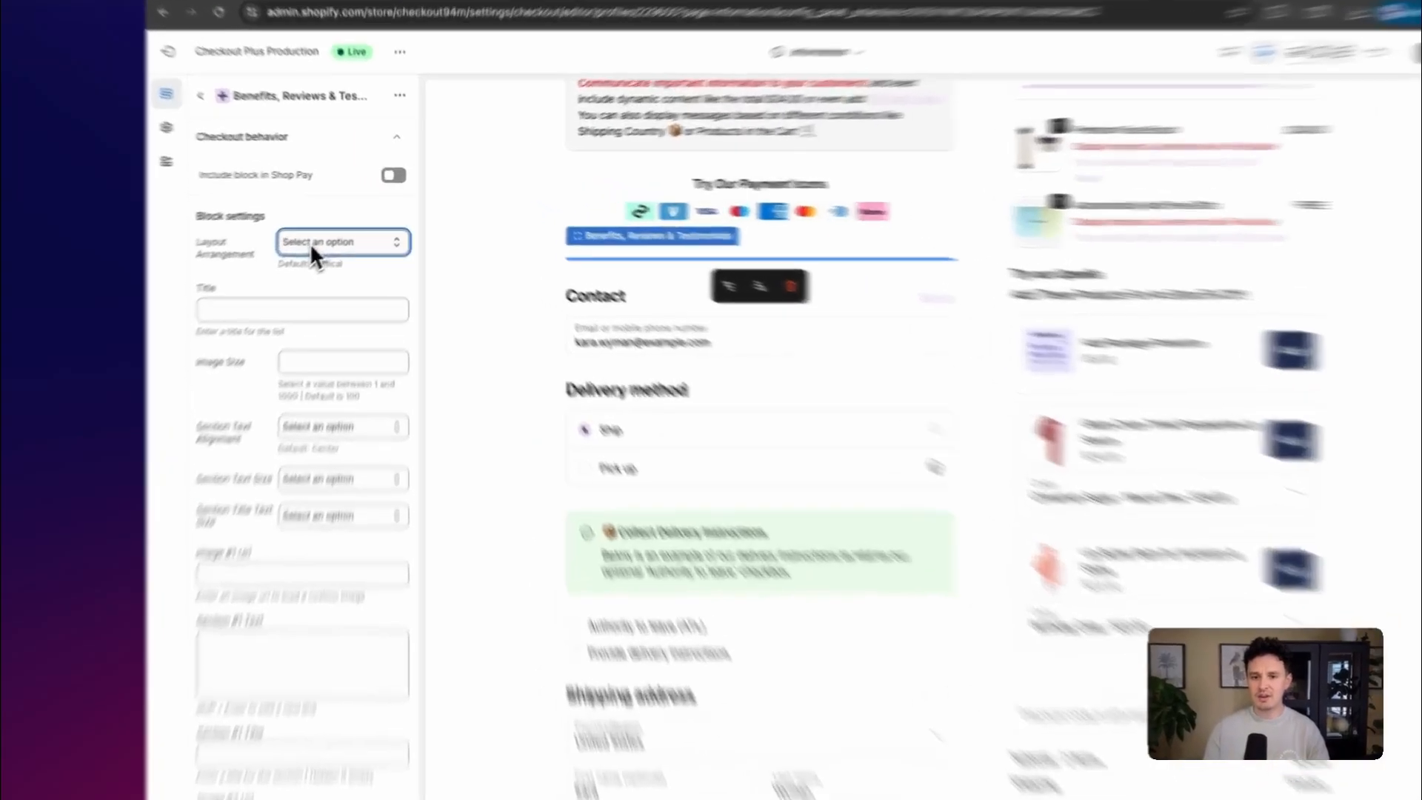
{"action": "left_click", "coordinate": [334, 231]}
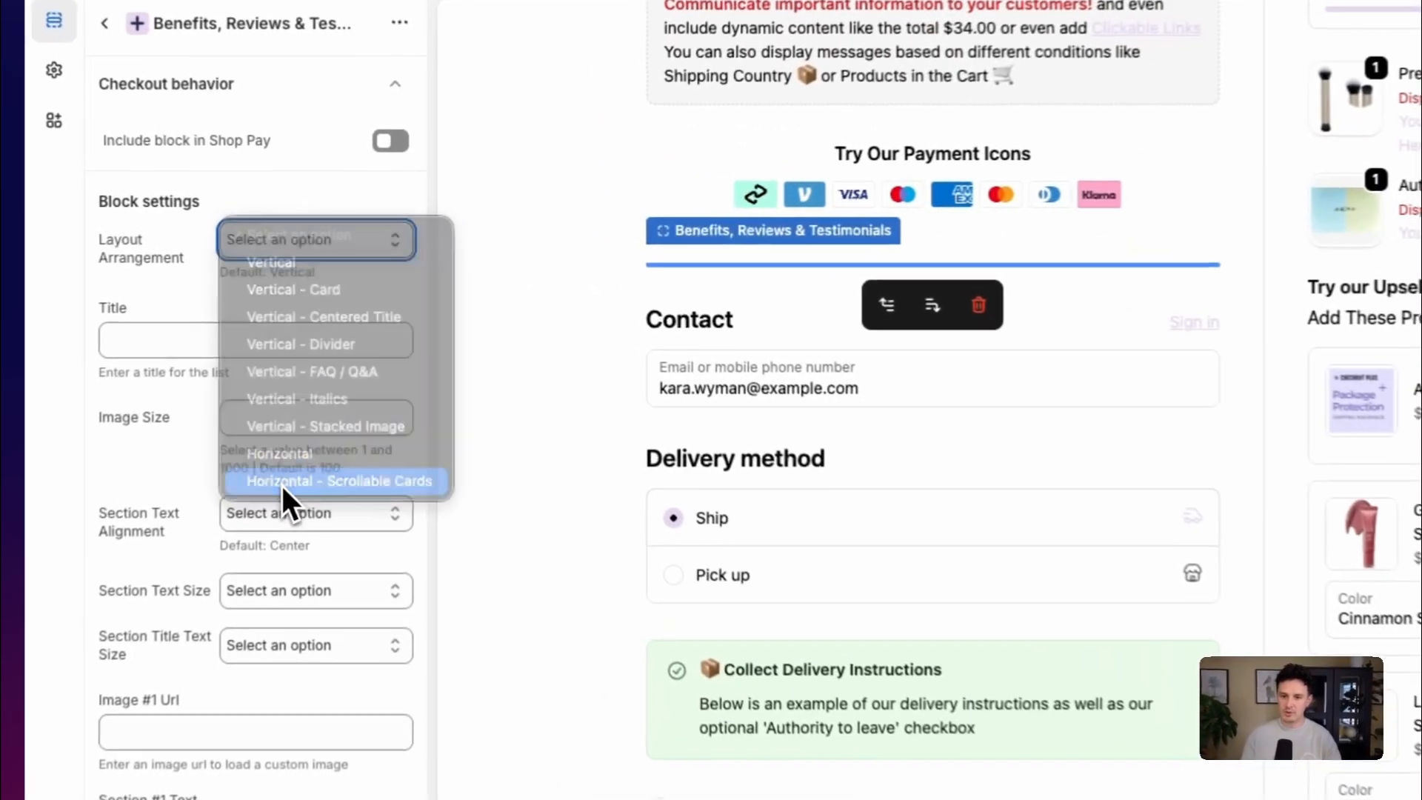
{"action": "left_click", "coordinate": [340, 351]}
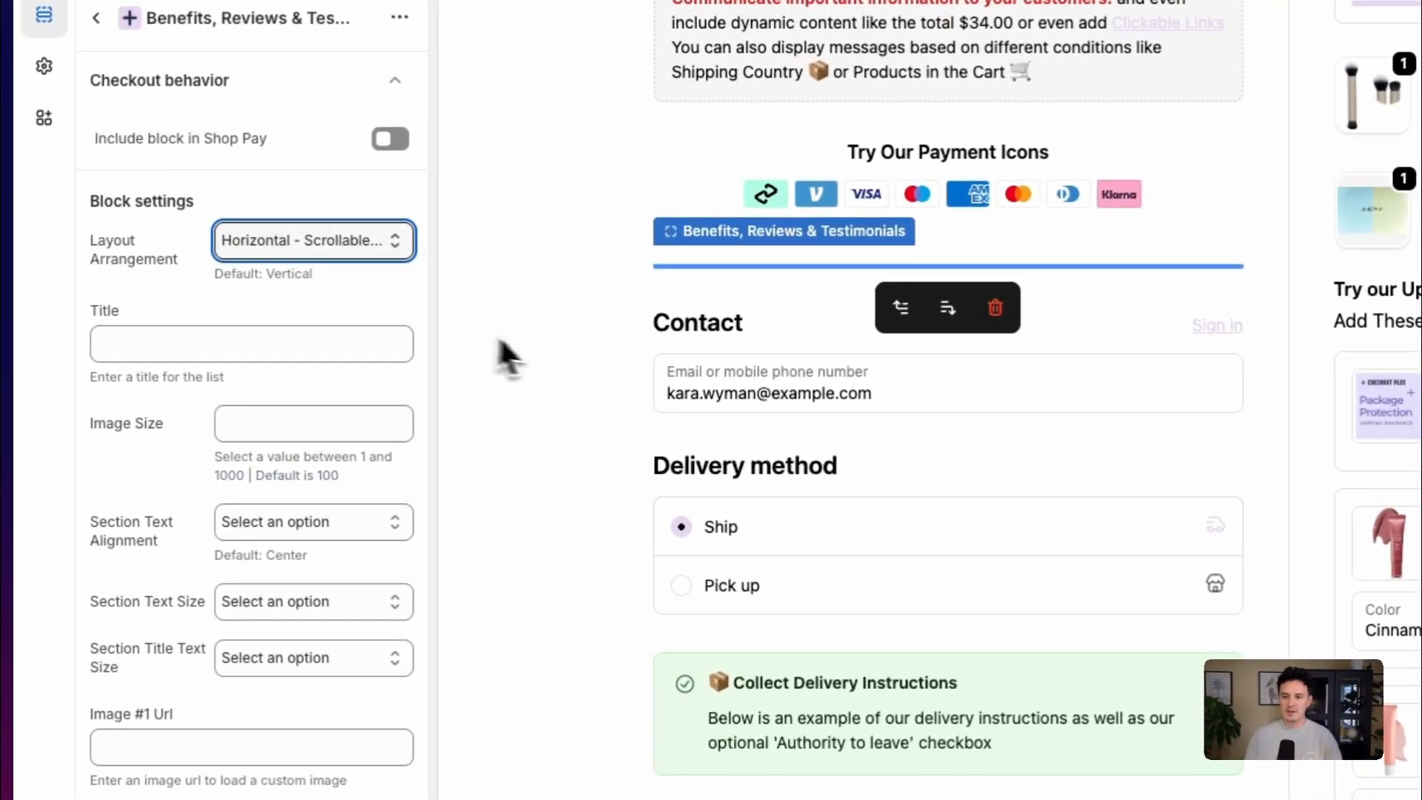
{"action": "scroll", "coordinate": [540, 345], "scroll_direction": "down", "scroll_amount": 3}
{"action": "scroll", "coordinate": [540, 345], "scroll_direction": "up", "scroll_amount": 2}
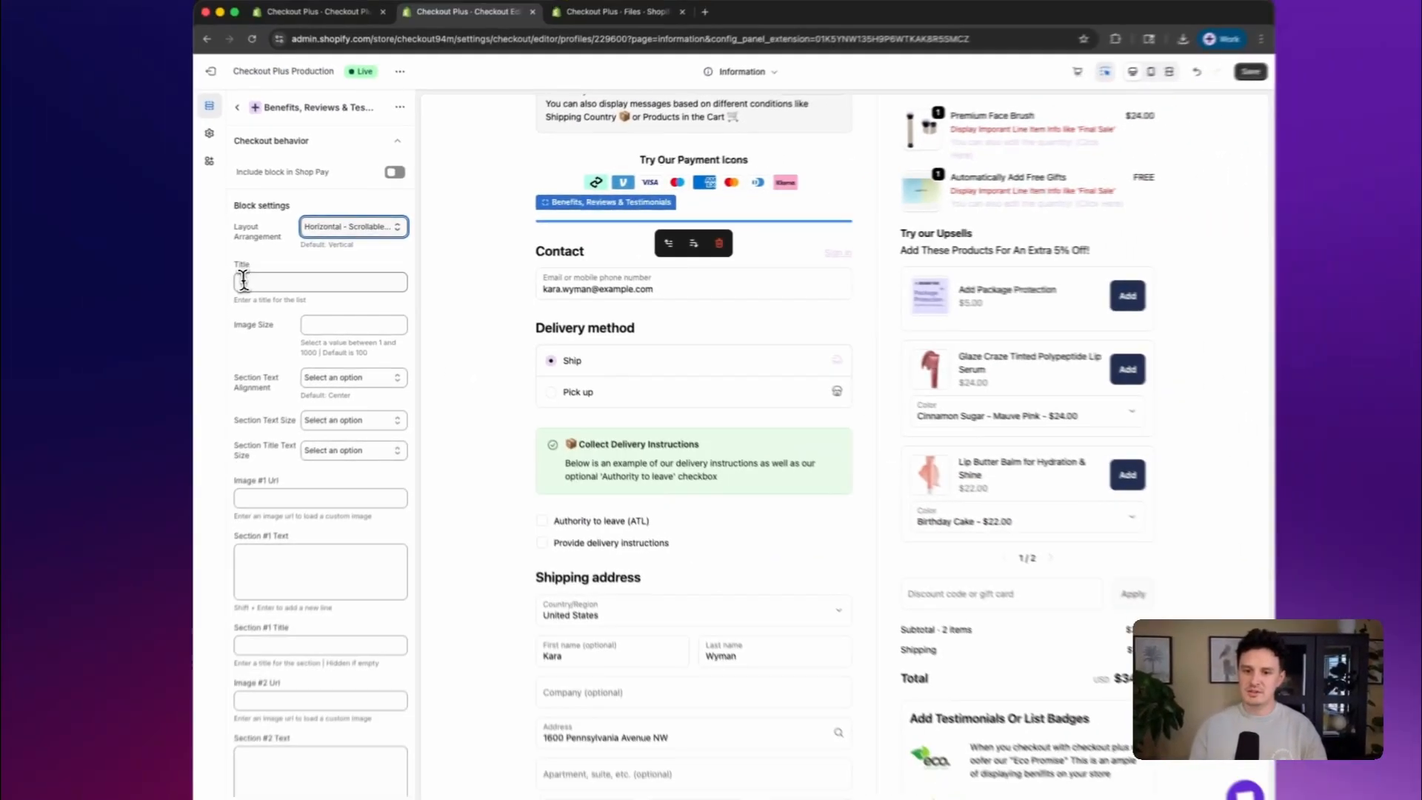
Title the reviews block "Here is what people are saying about us!"
{"action": "left_click", "coordinate": [265, 278]}
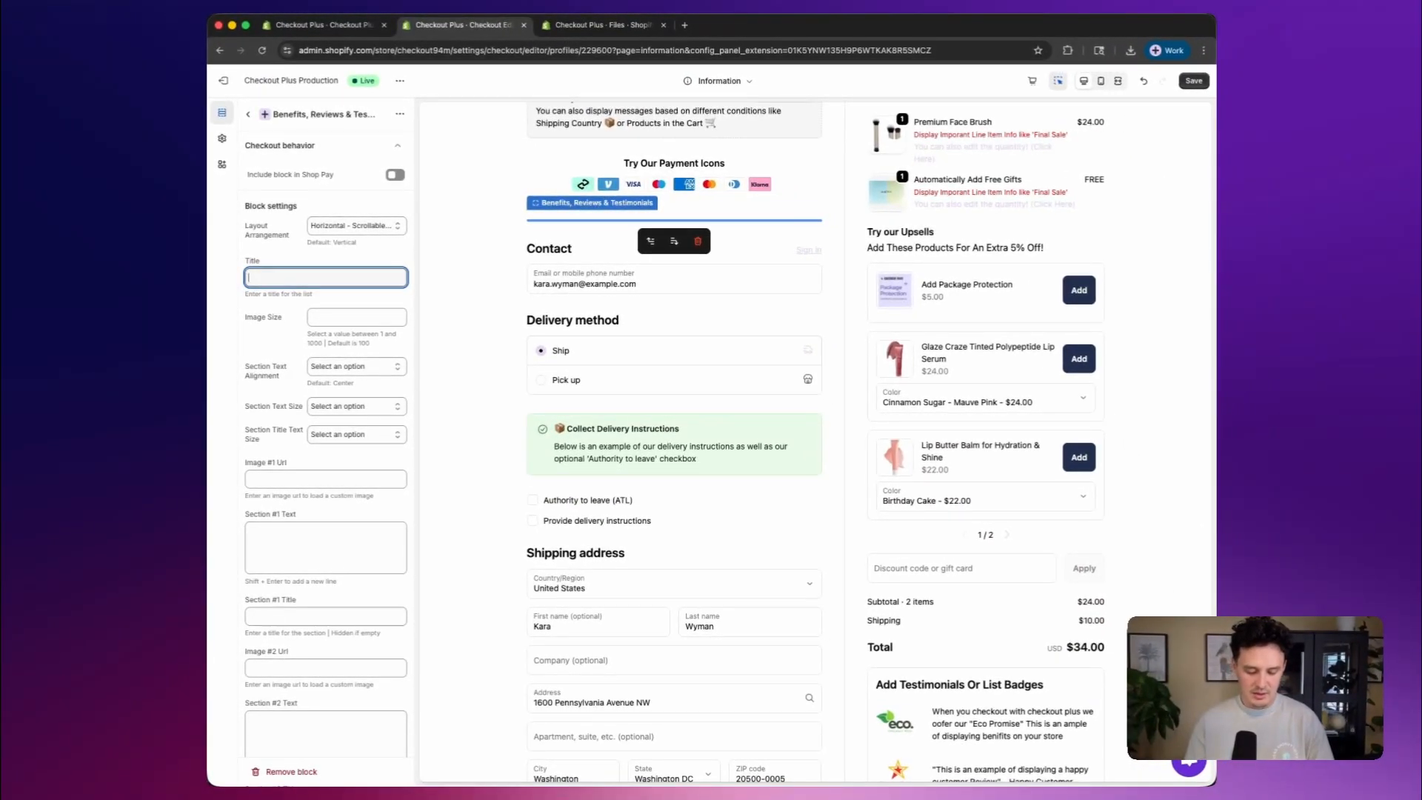
{"action": "type", "text": "Here is what"}
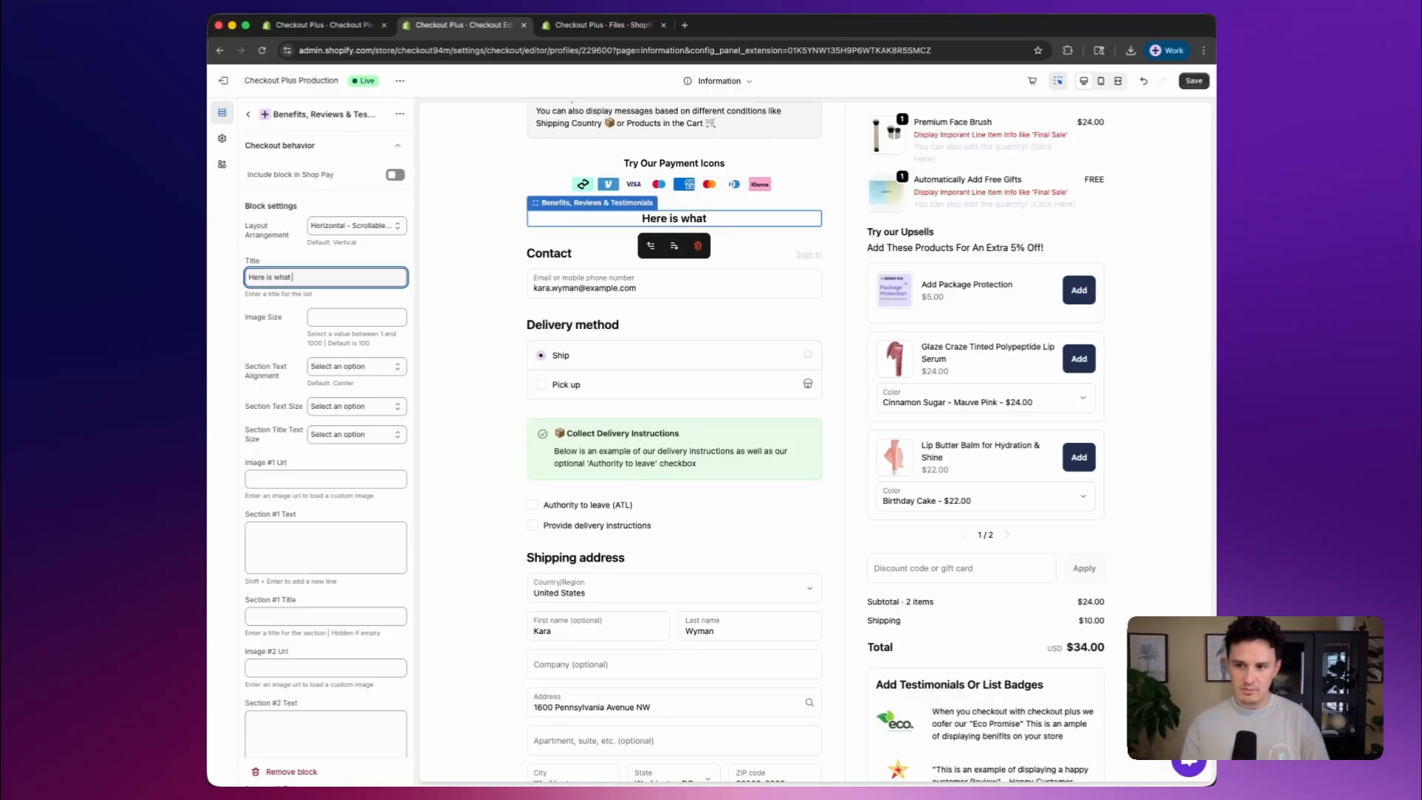
{"action": "type", "text": " people are sa"}
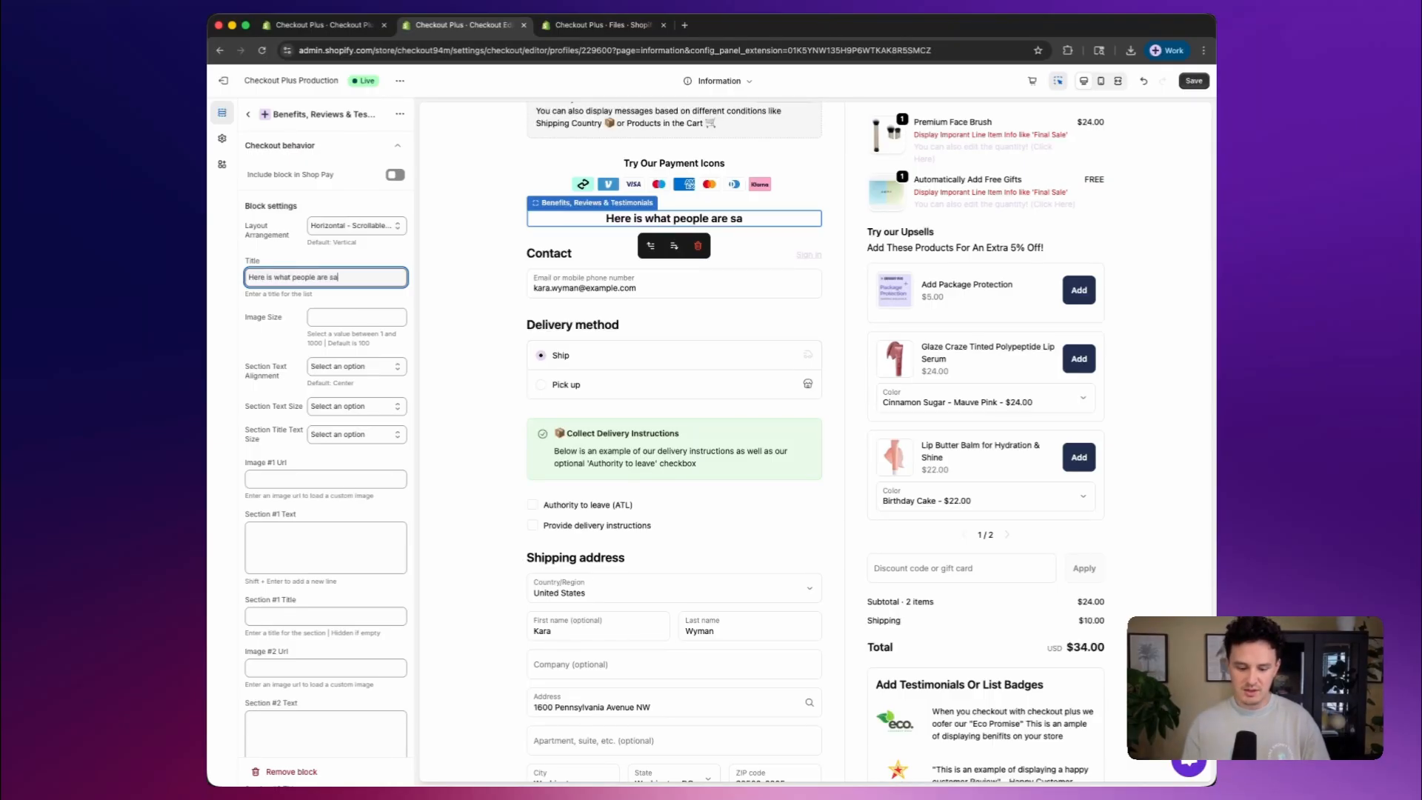
{"action": "type", "text": "ying about us"}
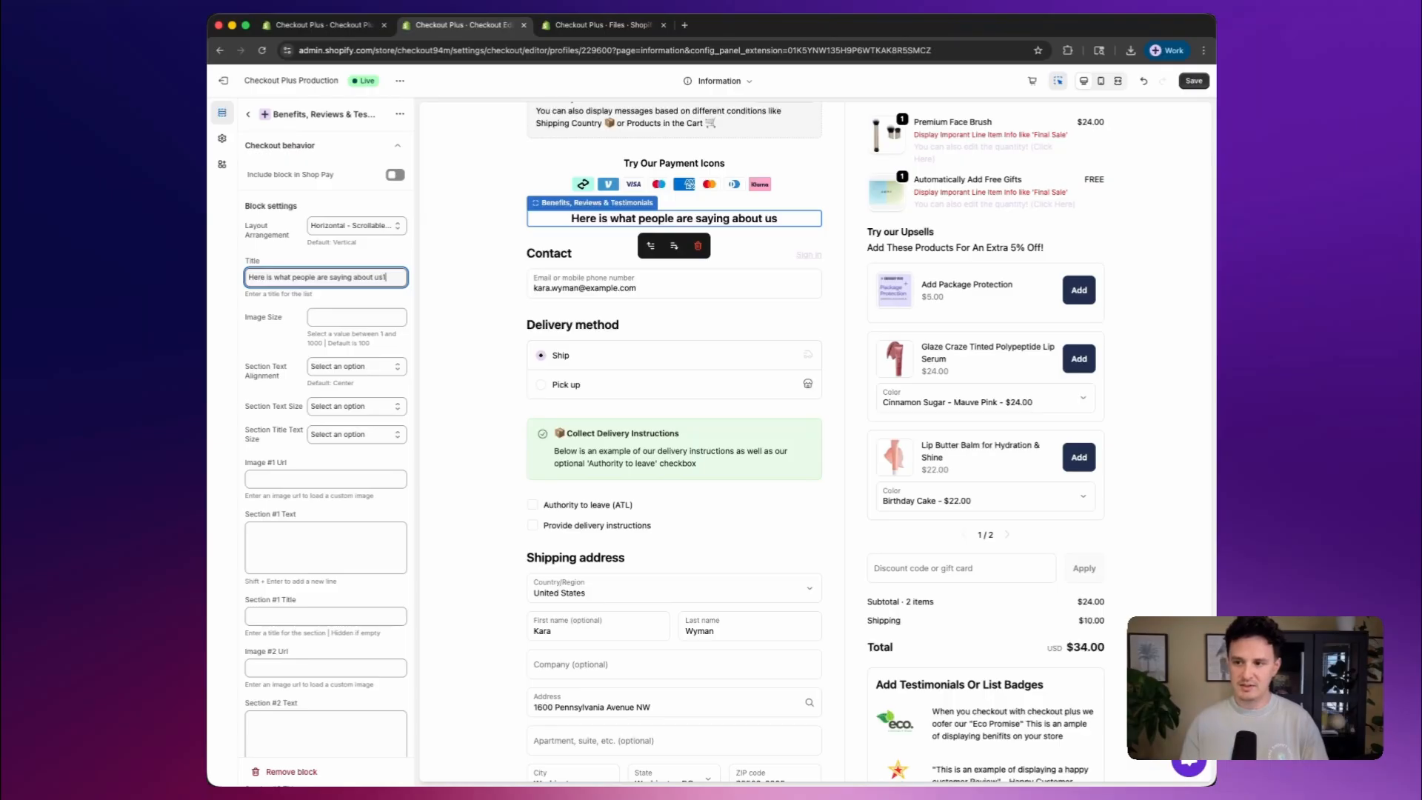
{"action": "type", "text": "!"}
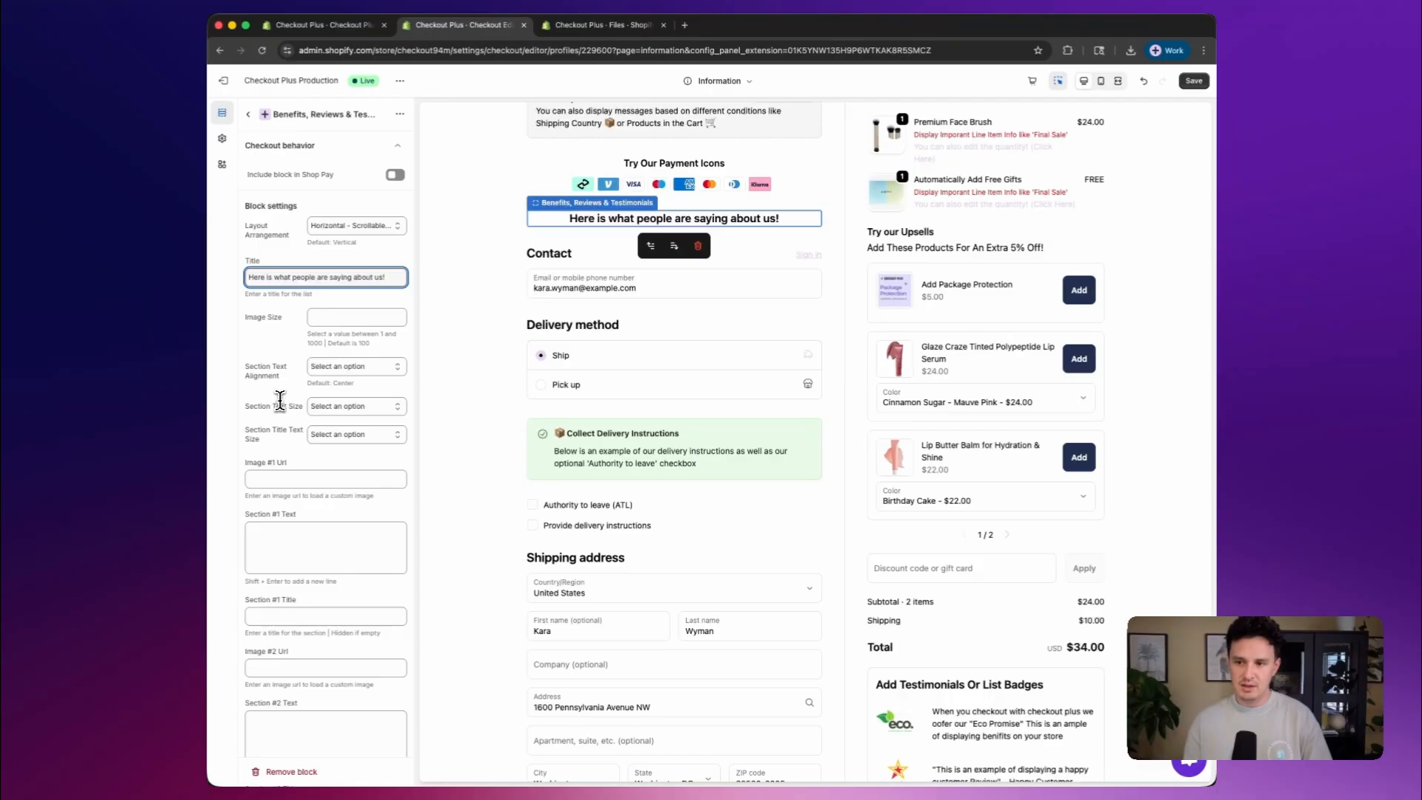
Copy the link of the trust-pilot-clear PNG image from the store's Files page
{"action": "scroll", "coordinate": [289, 415], "scroll_direction": "down", "scroll_amount": 3}
{"action": "scroll", "coordinate": [305, 436], "scroll_direction": "down", "scroll_amount": 3}
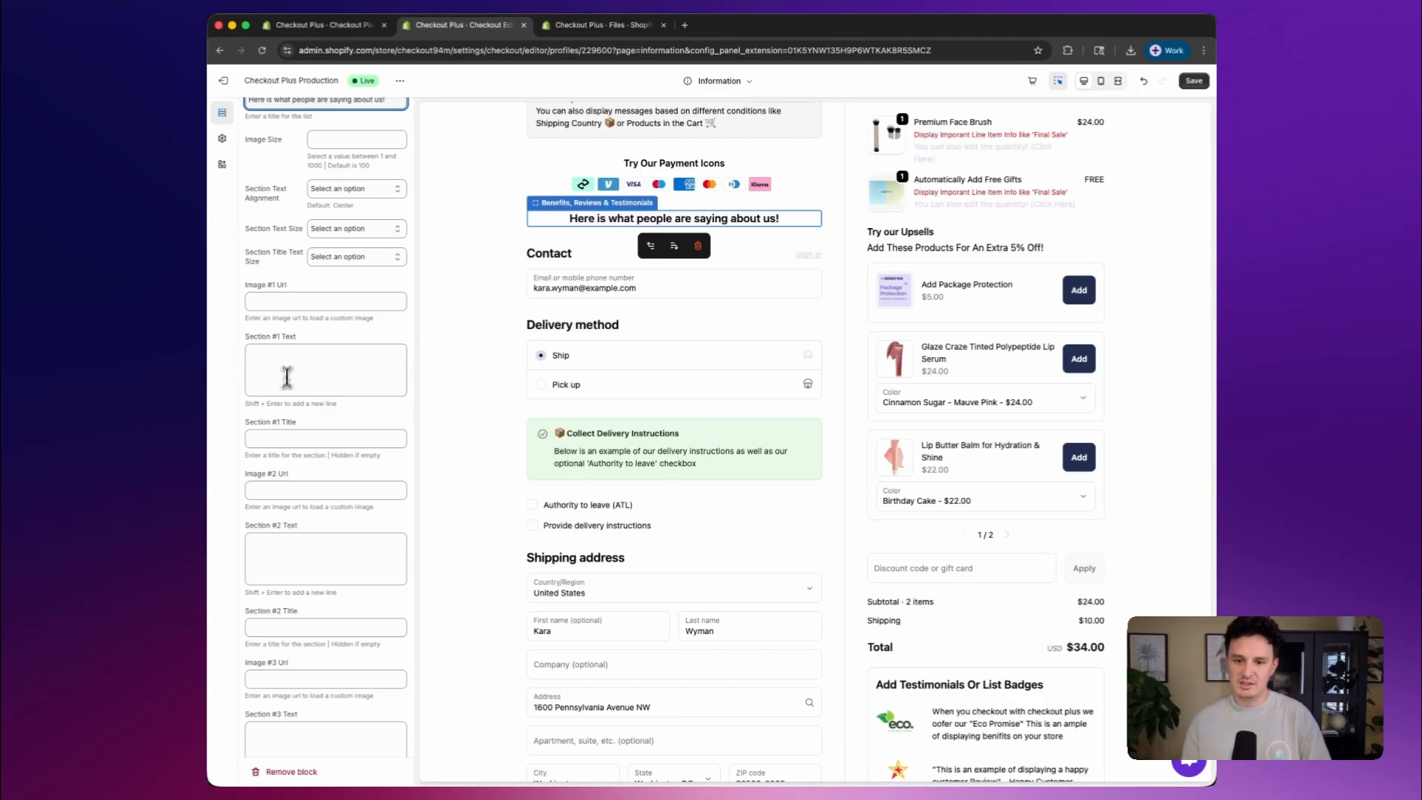
{"action": "scroll", "coordinate": [730, 468], "scroll_direction": "down", "scroll_amount": 3}
{"action": "scroll", "coordinate": [730, 469], "scroll_direction": "down", "scroll_amount": 5}
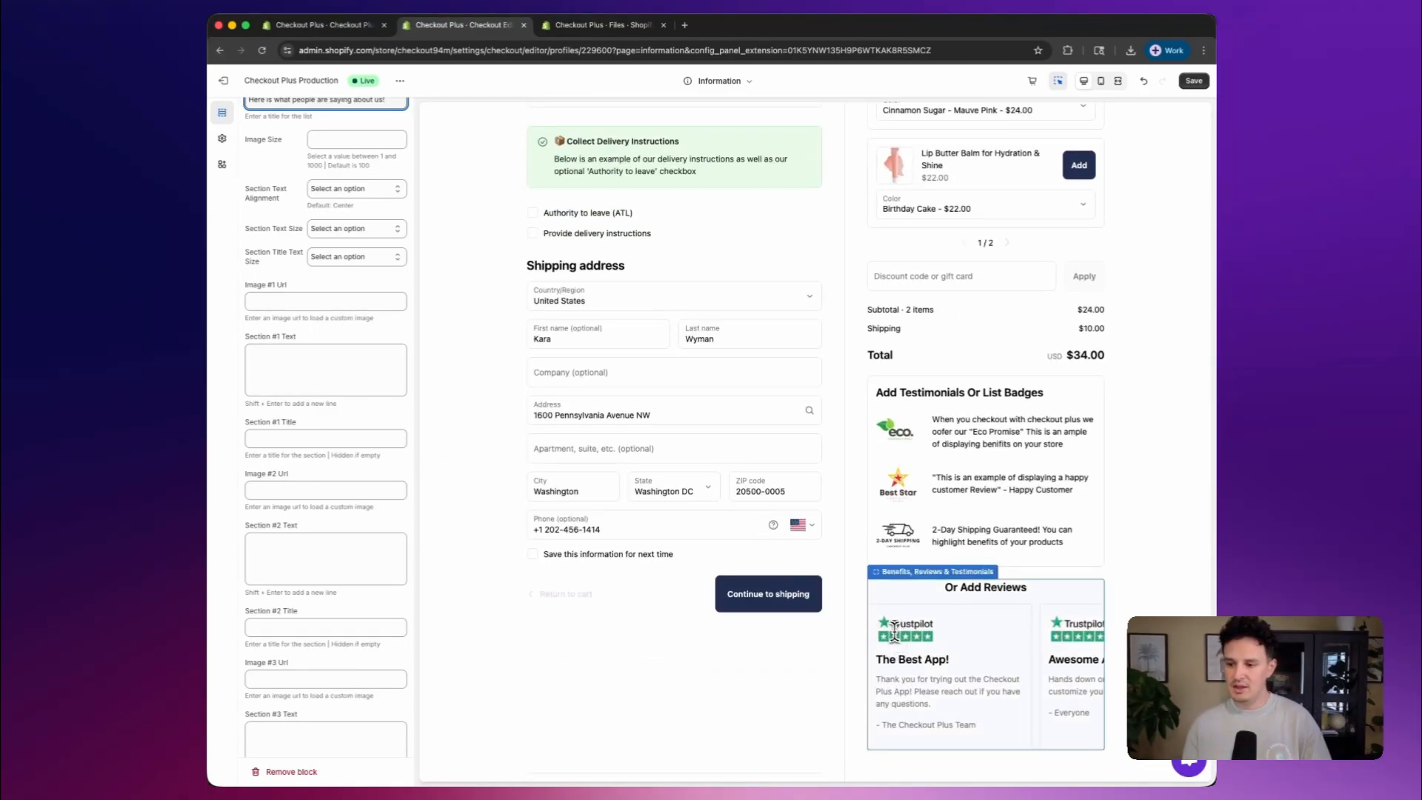
{"action": "scroll", "coordinate": [901, 691], "scroll_direction": "down", "scroll_amount": 1}
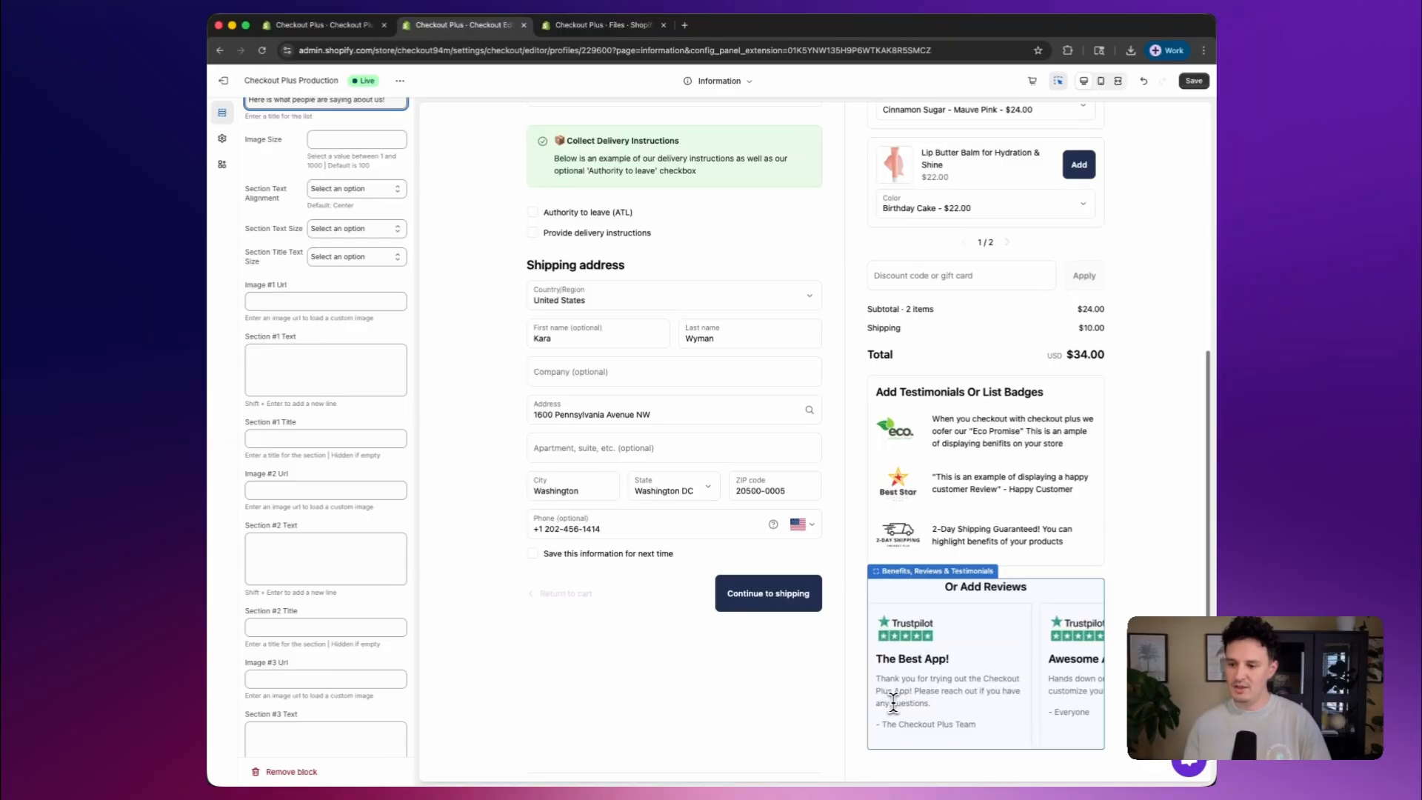
{"action": "scroll", "coordinate": [692, 676], "scroll_direction": "up", "scroll_amount": 10}
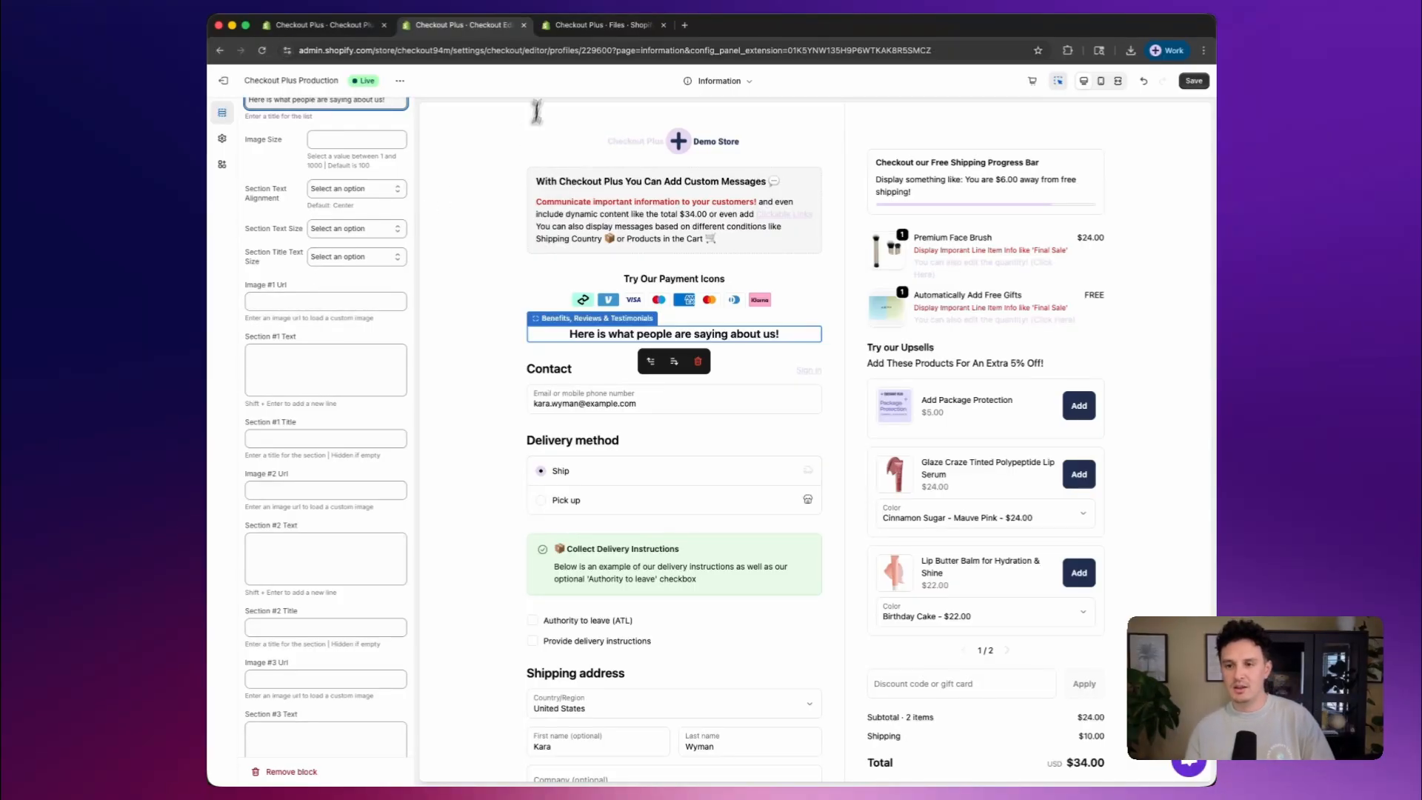
{"action": "left_click", "coordinate": [597, 25]}
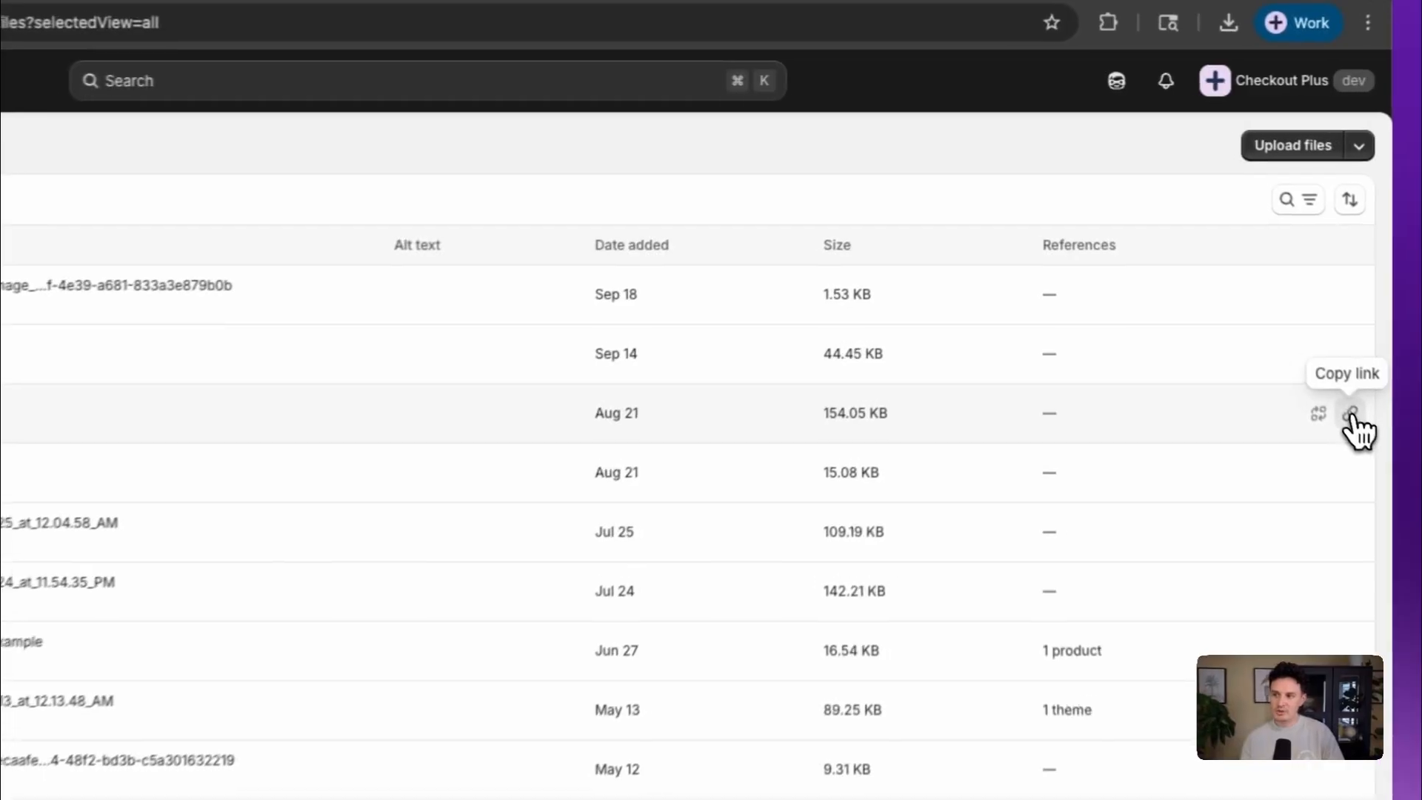
{"action": "left_click", "coordinate": [1195, 256]}
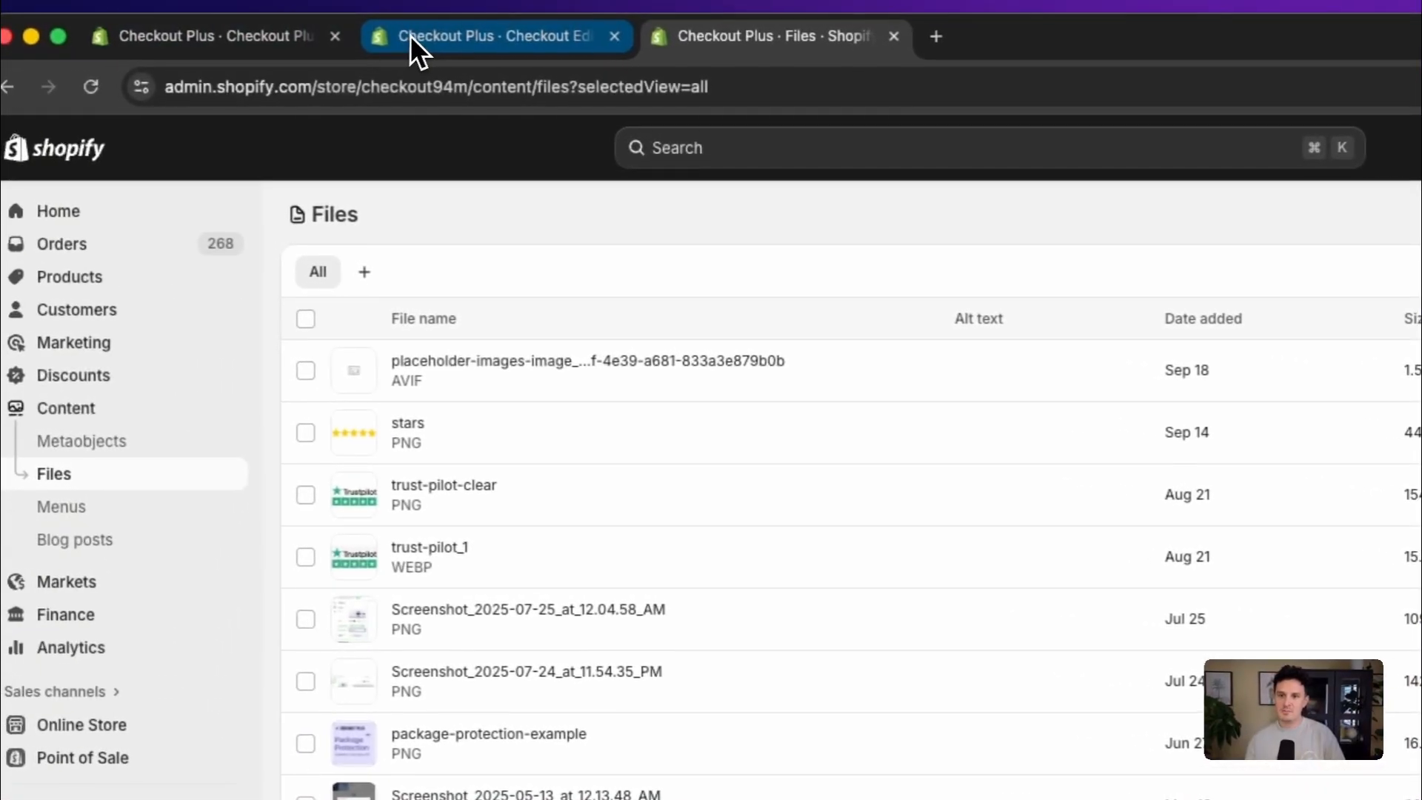
Return to the checkout editor and paste the copied trust-pilot-clear image link as the Image #1 Url
{"action": "left_click", "coordinate": [412, 44]}
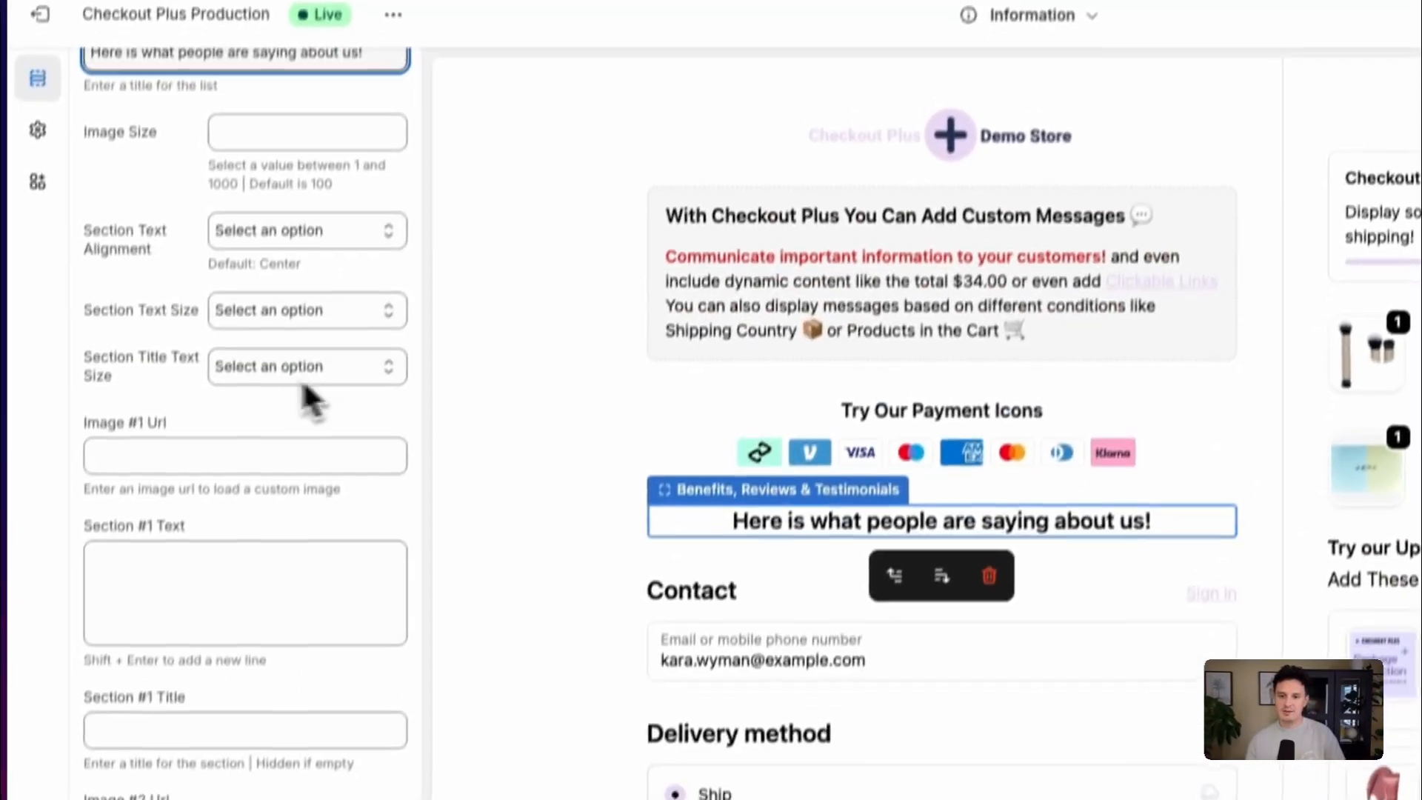
{"action": "left_click", "coordinate": [134, 454]}
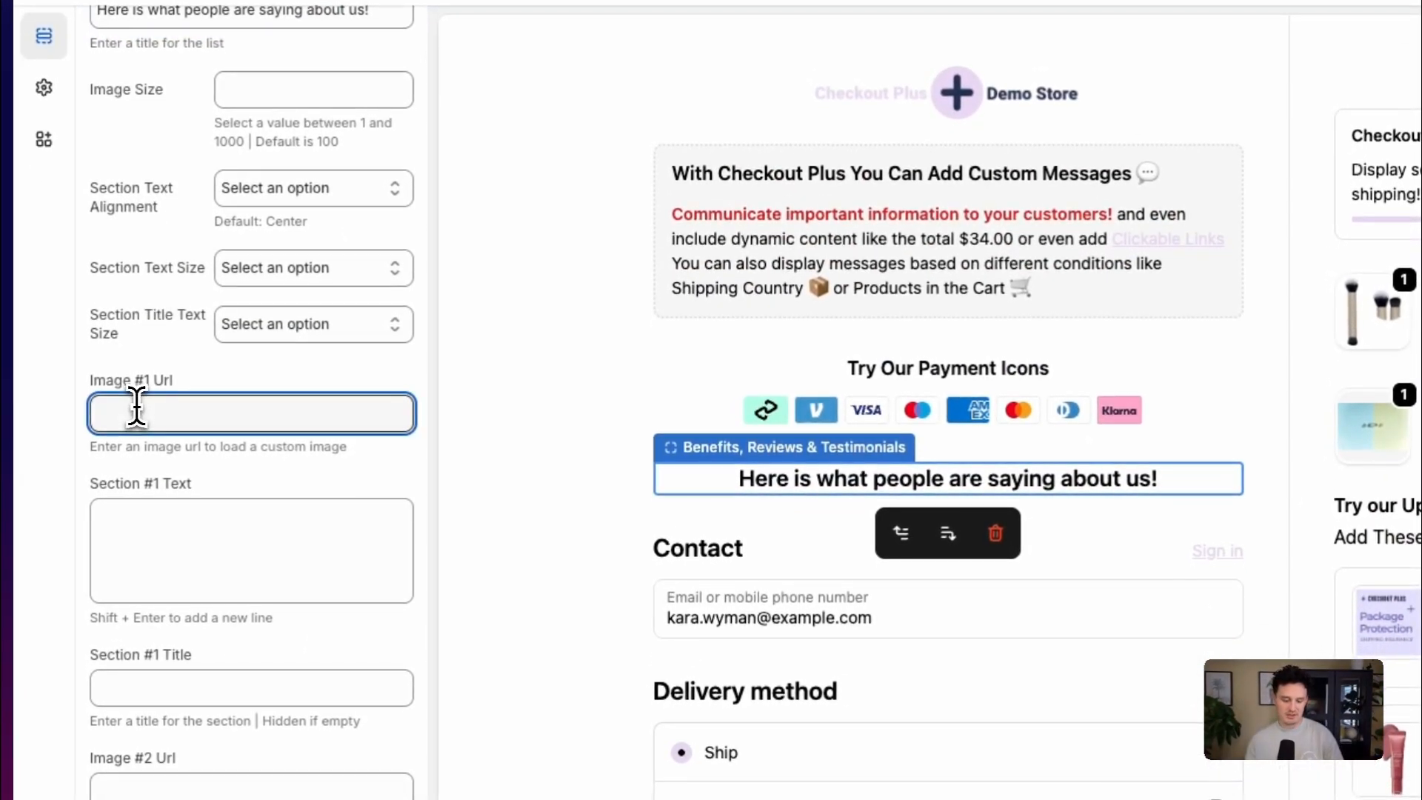
{"action": "key", "text": "ctrl+v"}
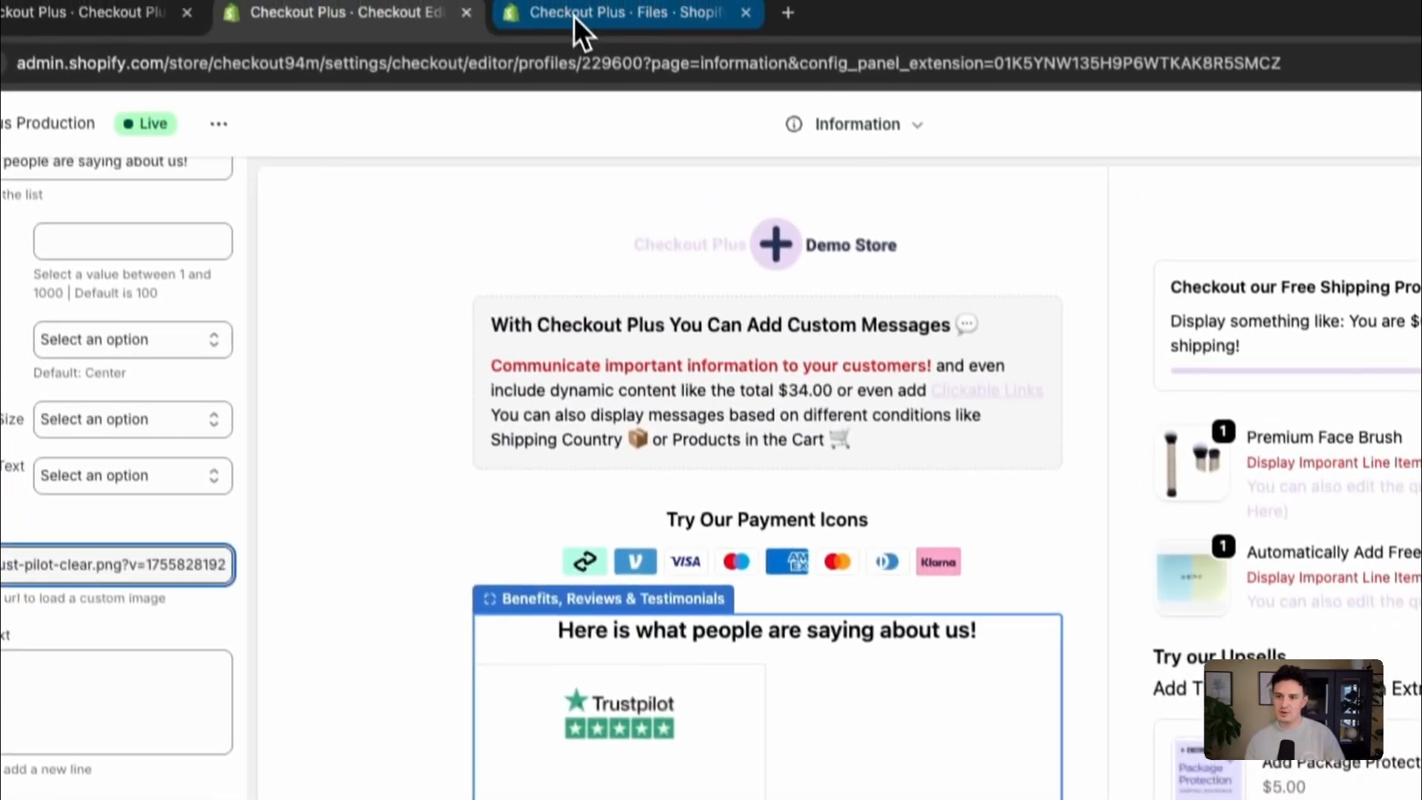
Copy the stars.png link from the store's Files page and paste it as the block's Image #2 Url
{"action": "left_click", "coordinate": [576, 16]}
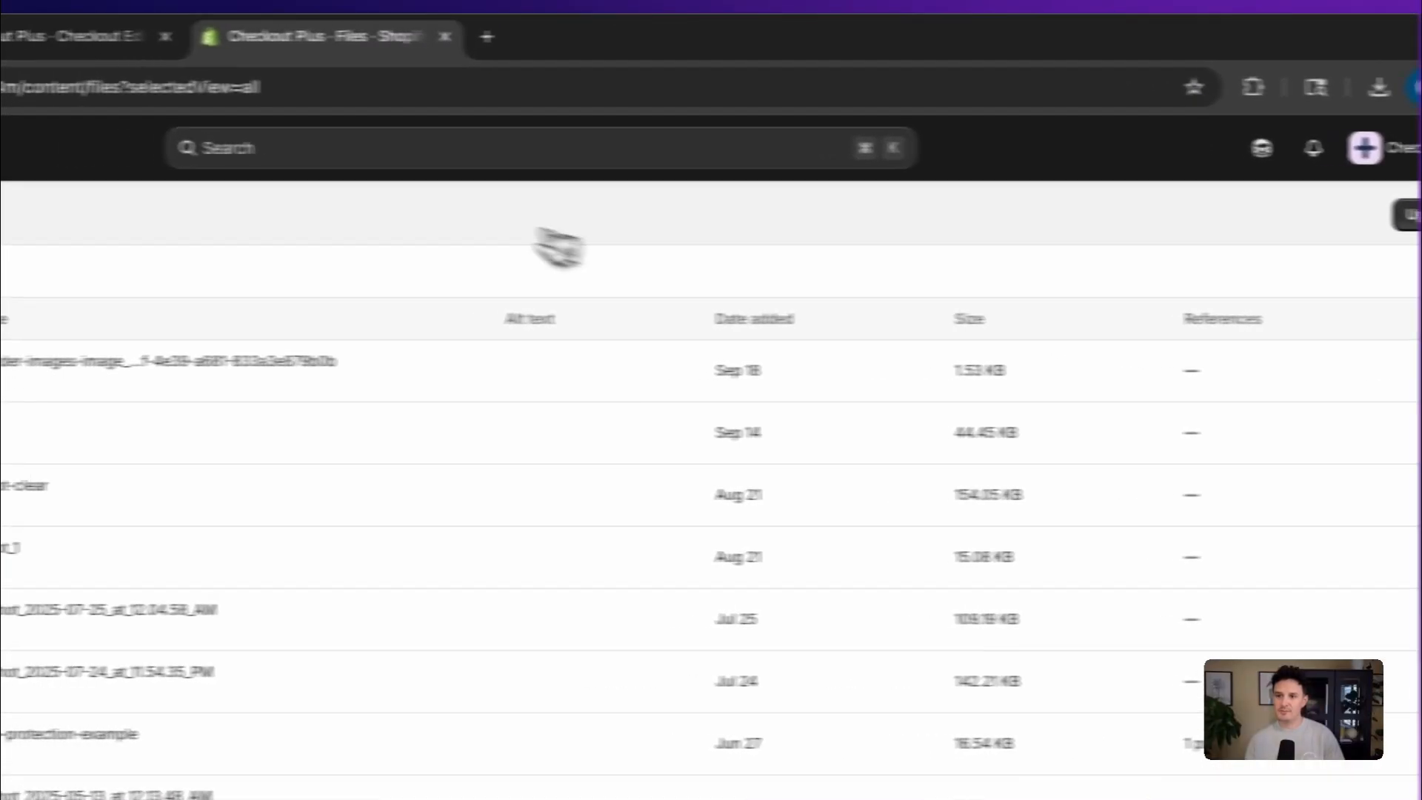
{"action": "left_click", "coordinate": [13, 33]}
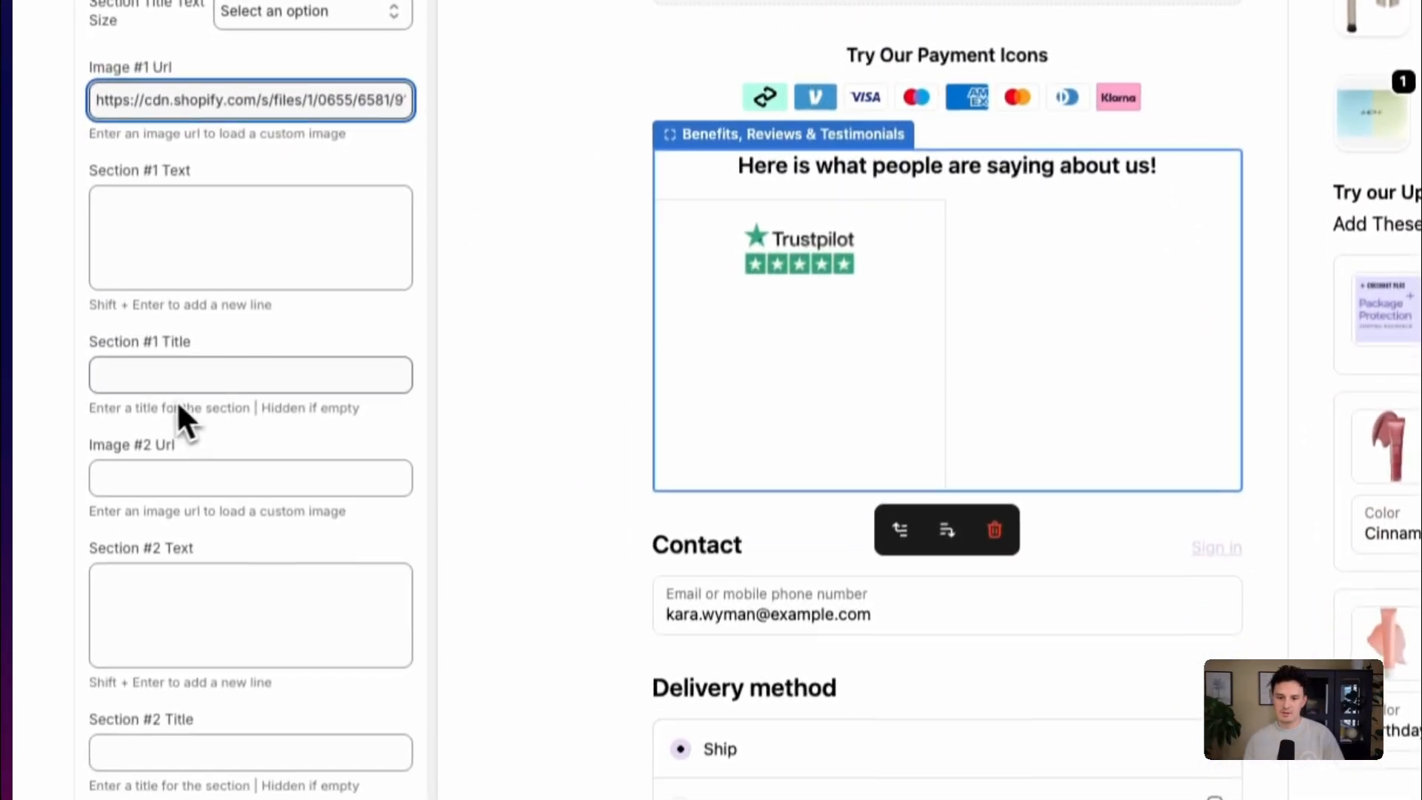
{"action": "left_click", "coordinate": [139, 689]}
{"action": "key", "text": "ctrl+v"}
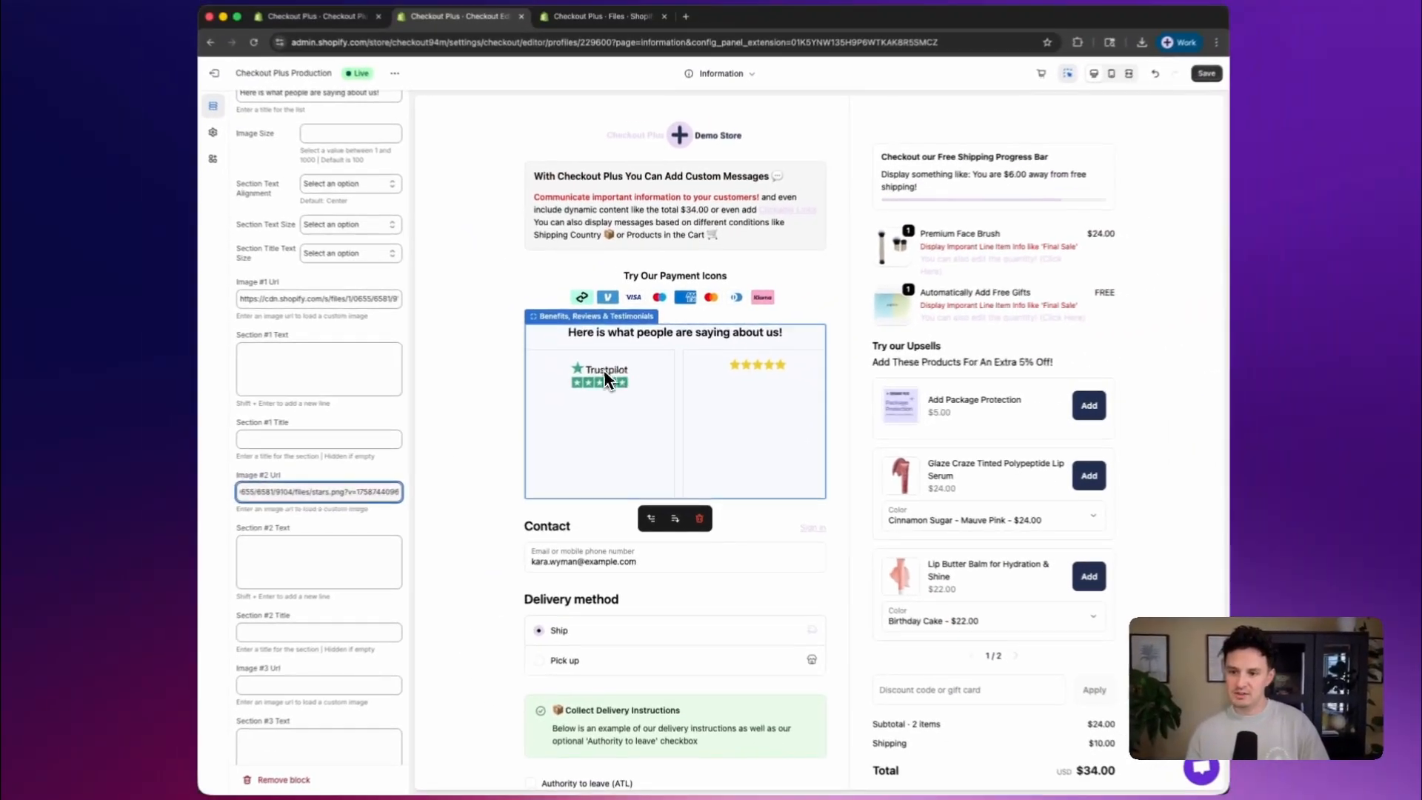
Give review section #1 the title "Best App Ever" and the text "Here is an example of reviews"
{"action": "left_click", "coordinate": [279, 437]}
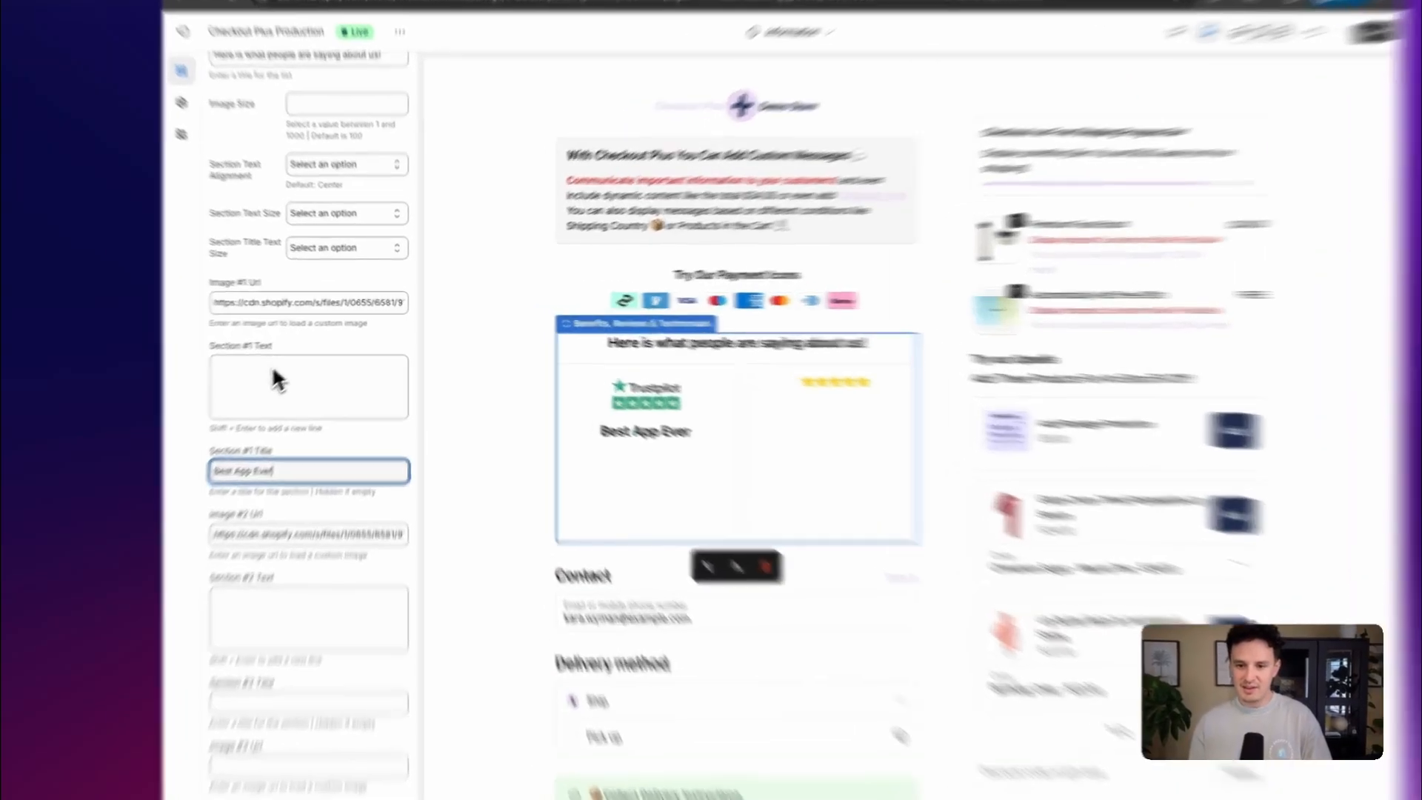
{"action": "left_click", "coordinate": [291, 356]}
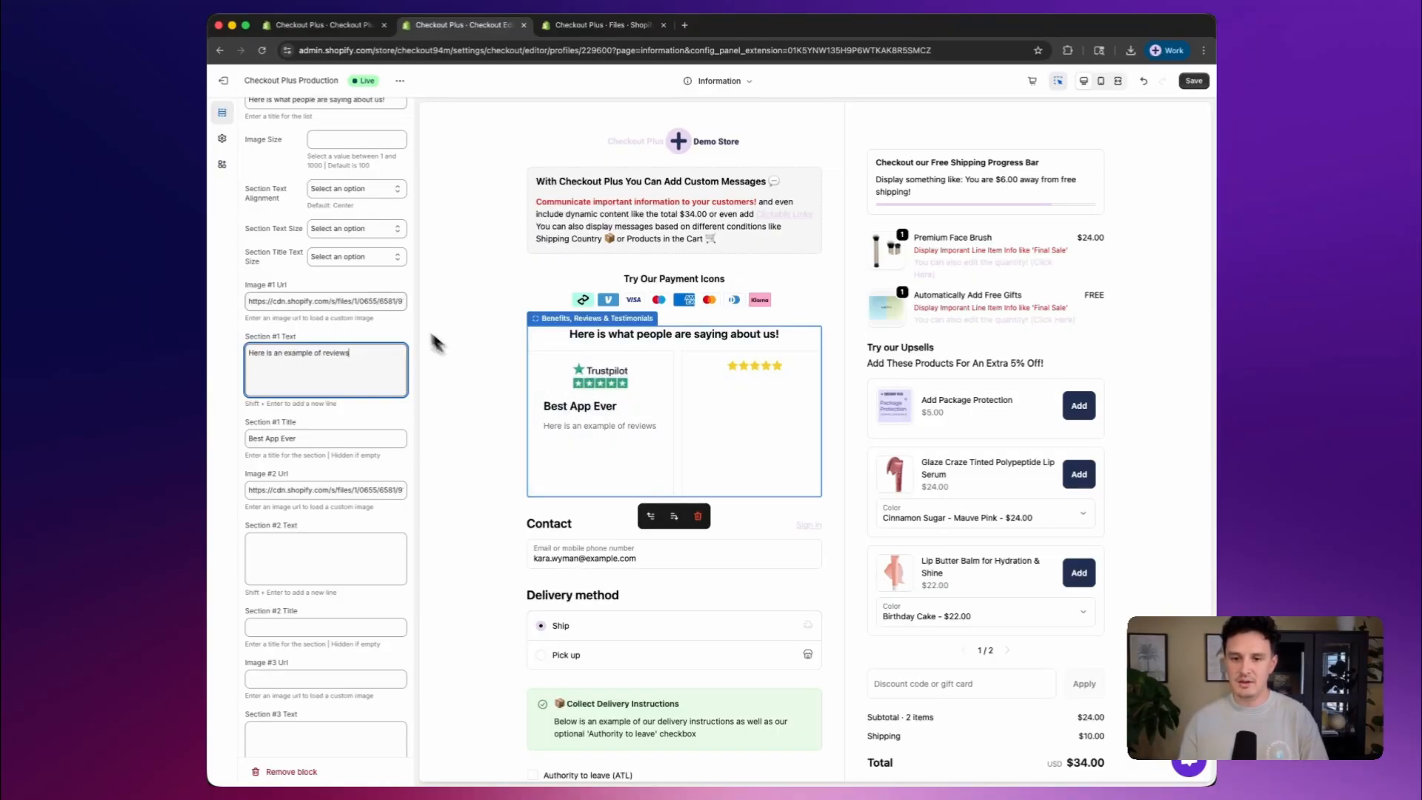
Set the reviews block's Section Text Alignment to start
{"action": "scroll", "coordinate": [294, 274], "scroll_direction": "up", "scroll_amount": 1}
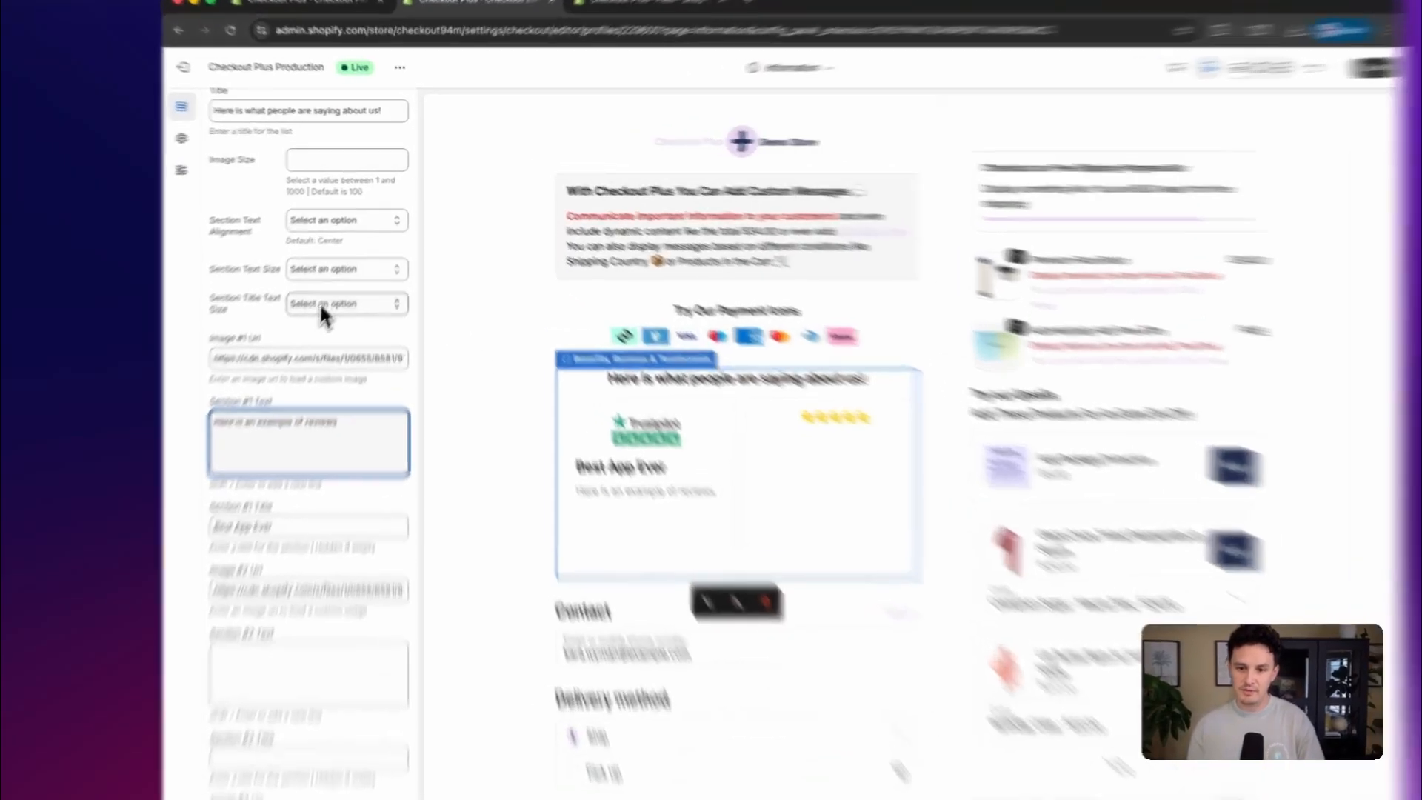
{"action": "left_click", "coordinate": [331, 273]}
{"action": "left_click", "coordinate": [292, 272]}
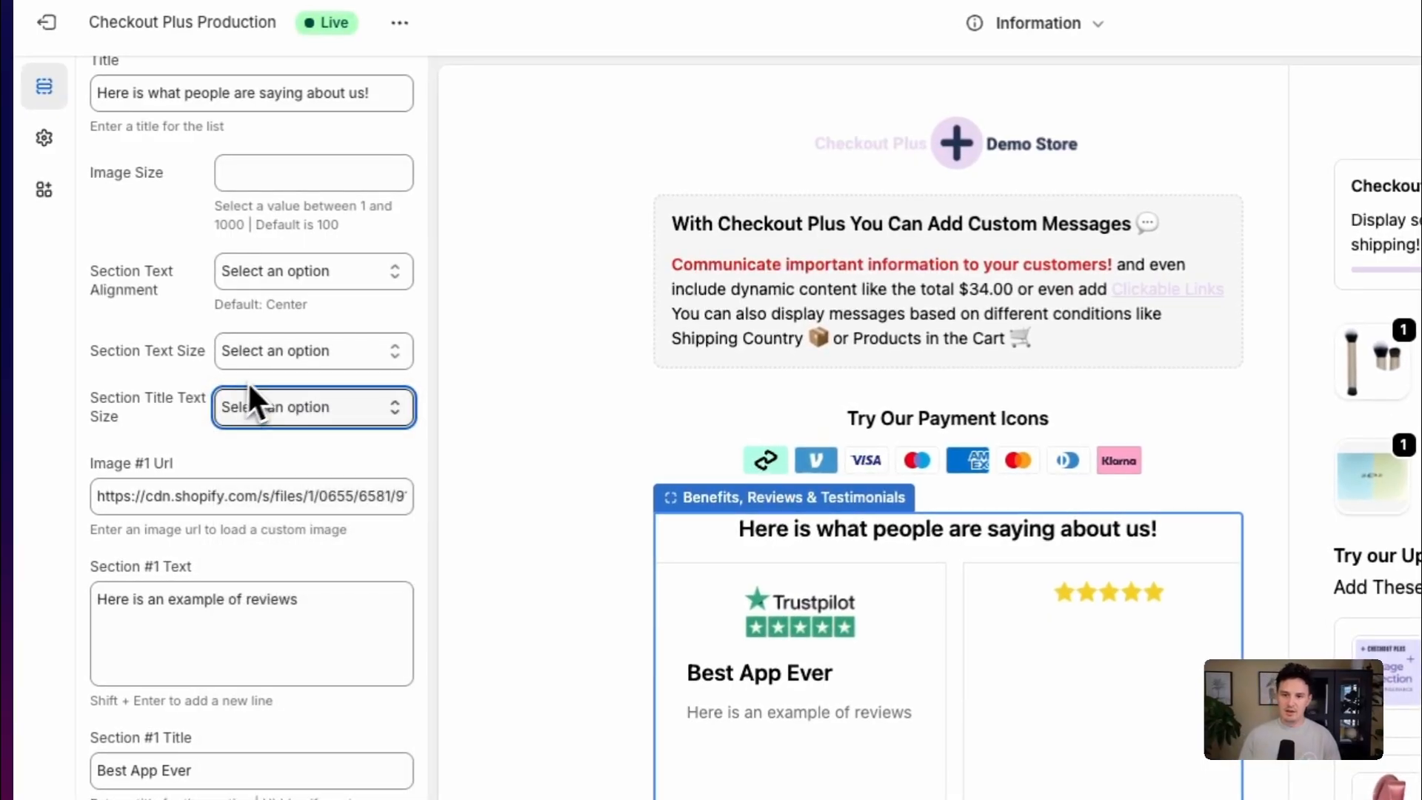
{"action": "left_click", "coordinate": [262, 271]}
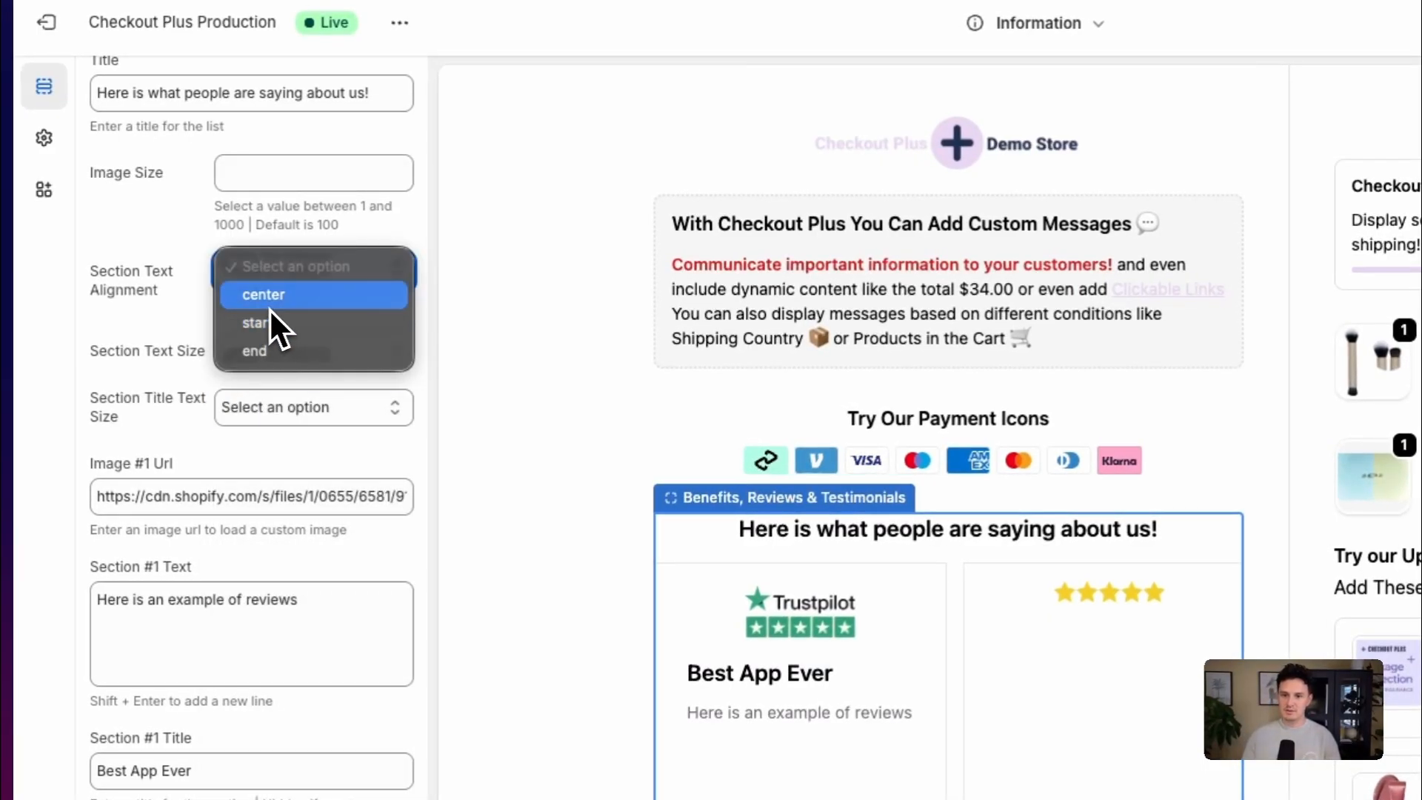
{"action": "left_click", "coordinate": [269, 305]}
{"action": "left_click", "coordinate": [287, 278]}
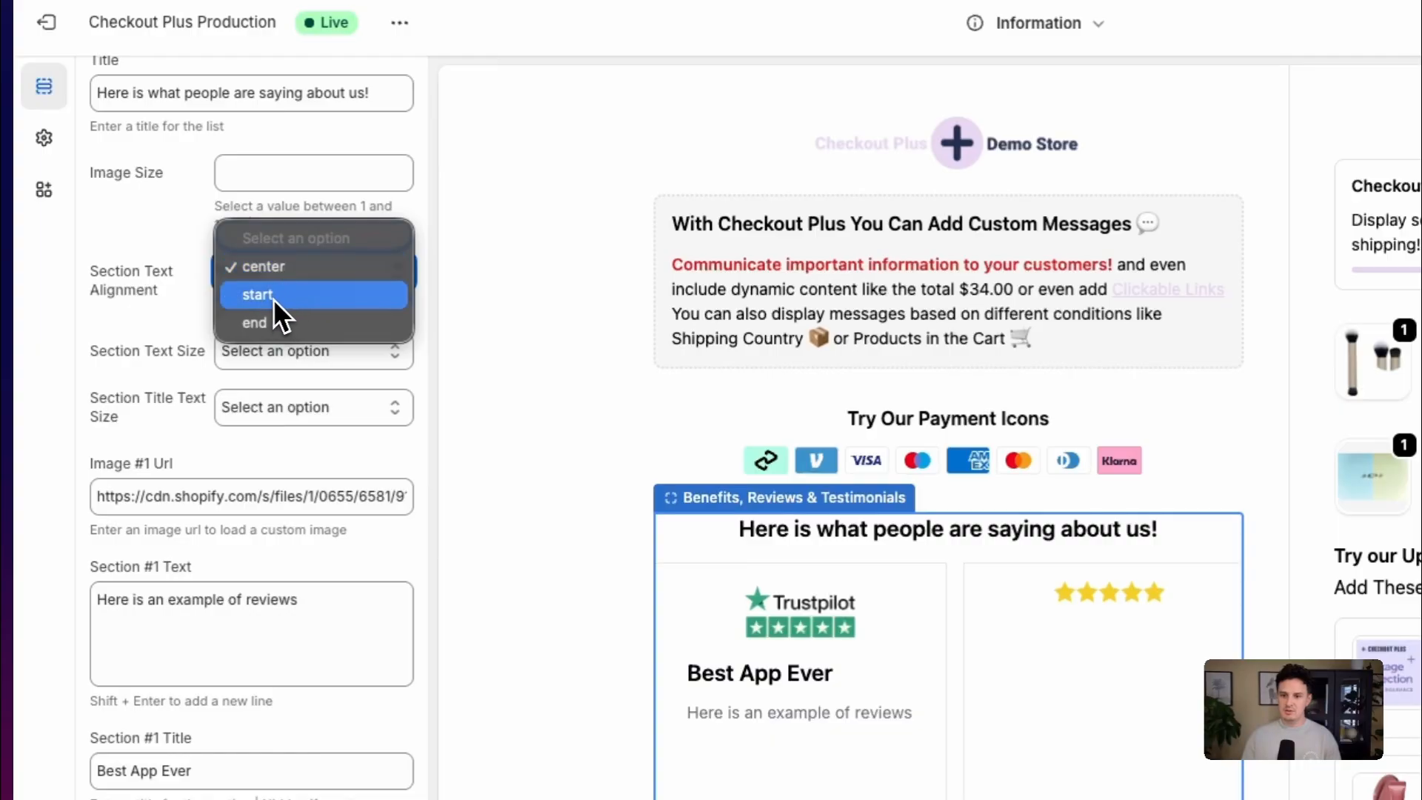
{"action": "left_click", "coordinate": [273, 296]}
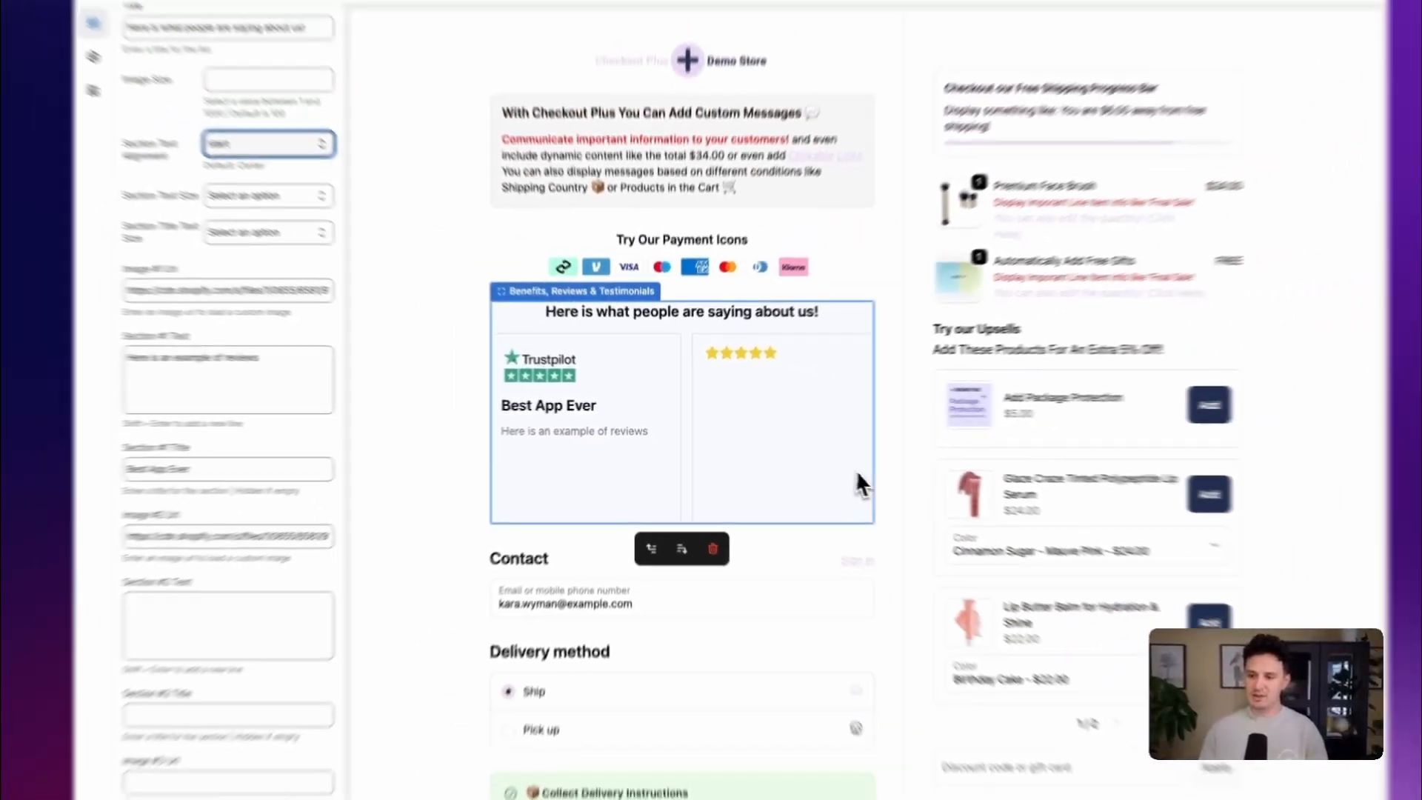
Add the sign-off "- The Checkout Plus Team" three lines below the review sentence in the Section #1 Text
{"action": "scroll", "coordinate": [981, 511], "scroll_direction": "down", "scroll_amount": 5}
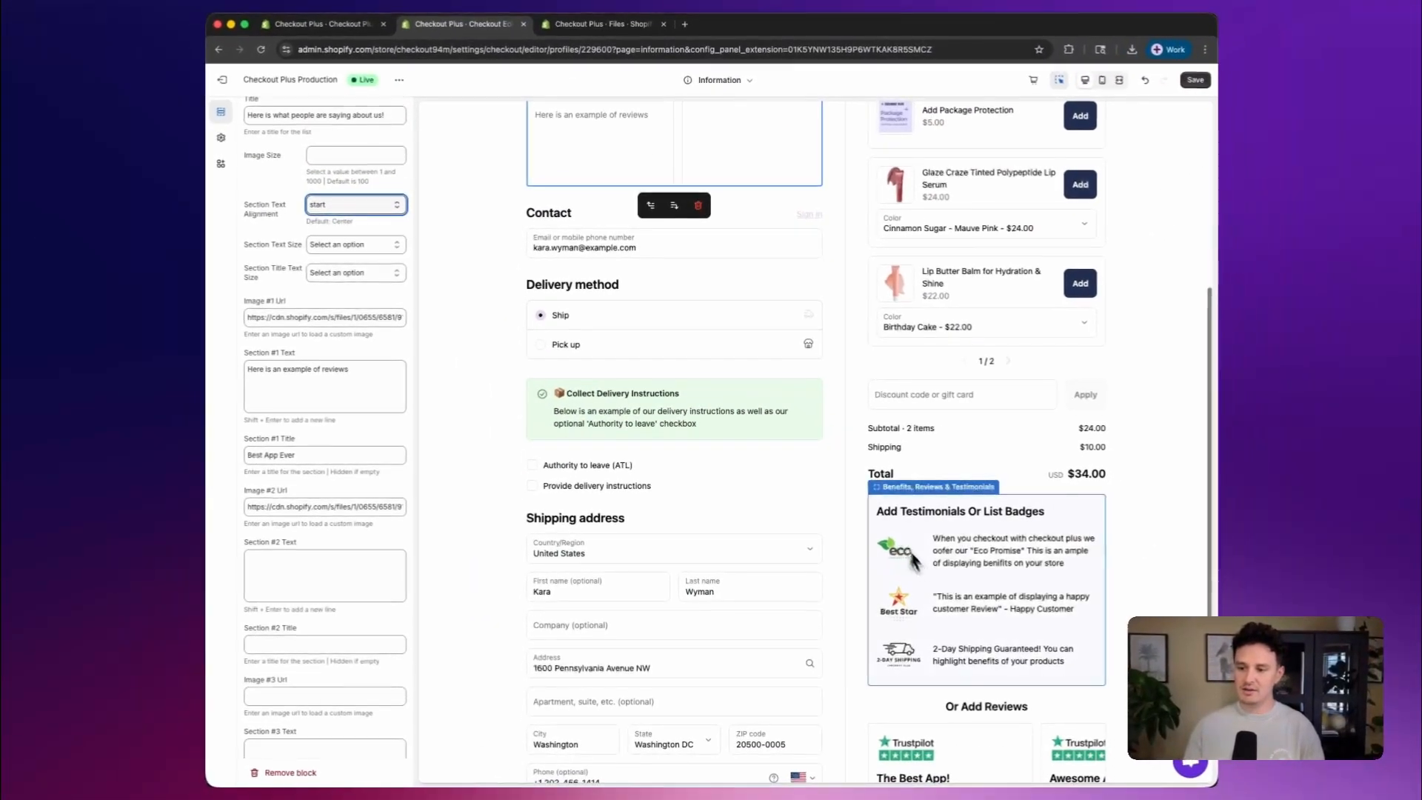
{"action": "scroll", "coordinate": [915, 585], "scroll_direction": "down", "scroll_amount": 3}
{"action": "scroll", "coordinate": [845, 667], "scroll_direction": "up", "scroll_amount": 4}
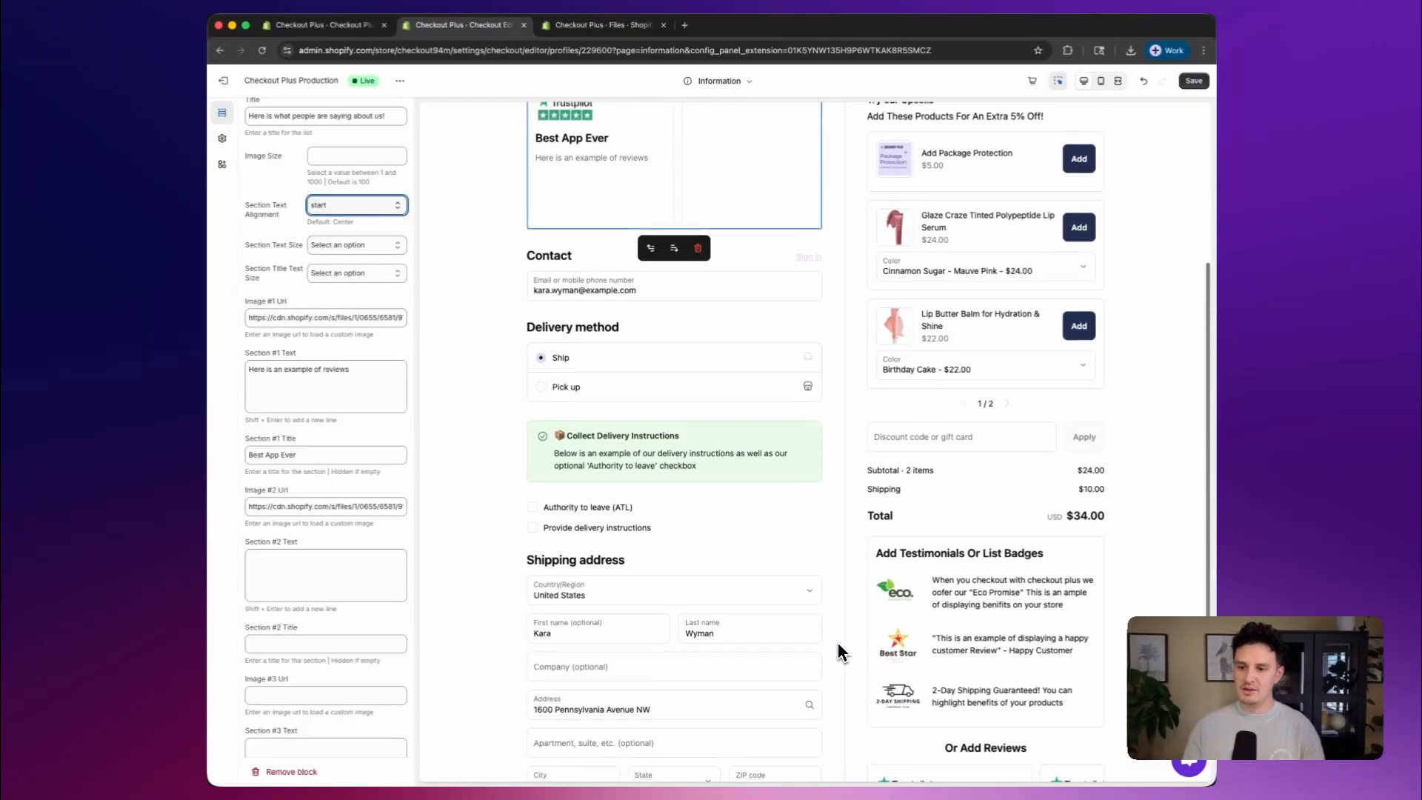
{"action": "scroll", "coordinate": [840, 651], "scroll_direction": "up", "scroll_amount": 3}
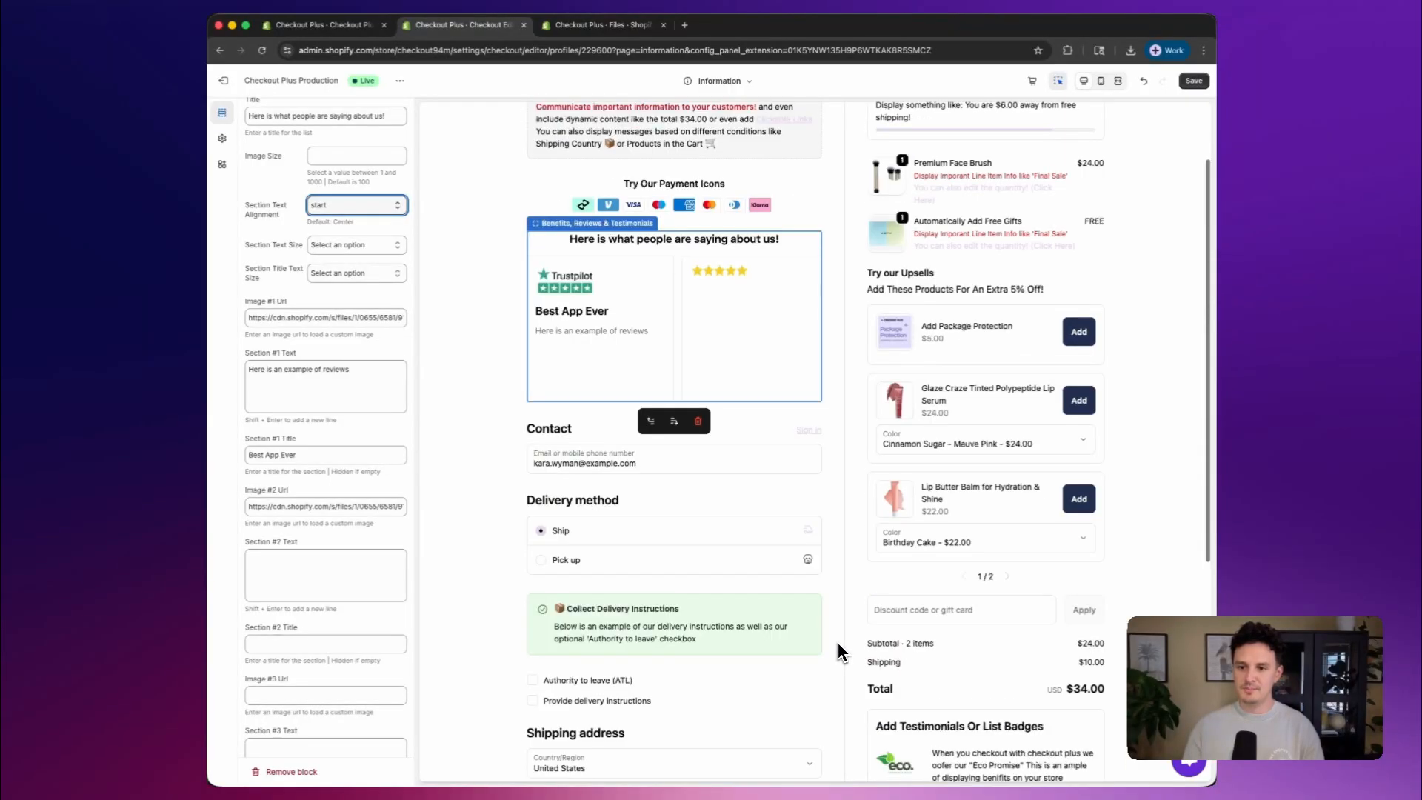
{"action": "left_click", "coordinate": [361, 372]}
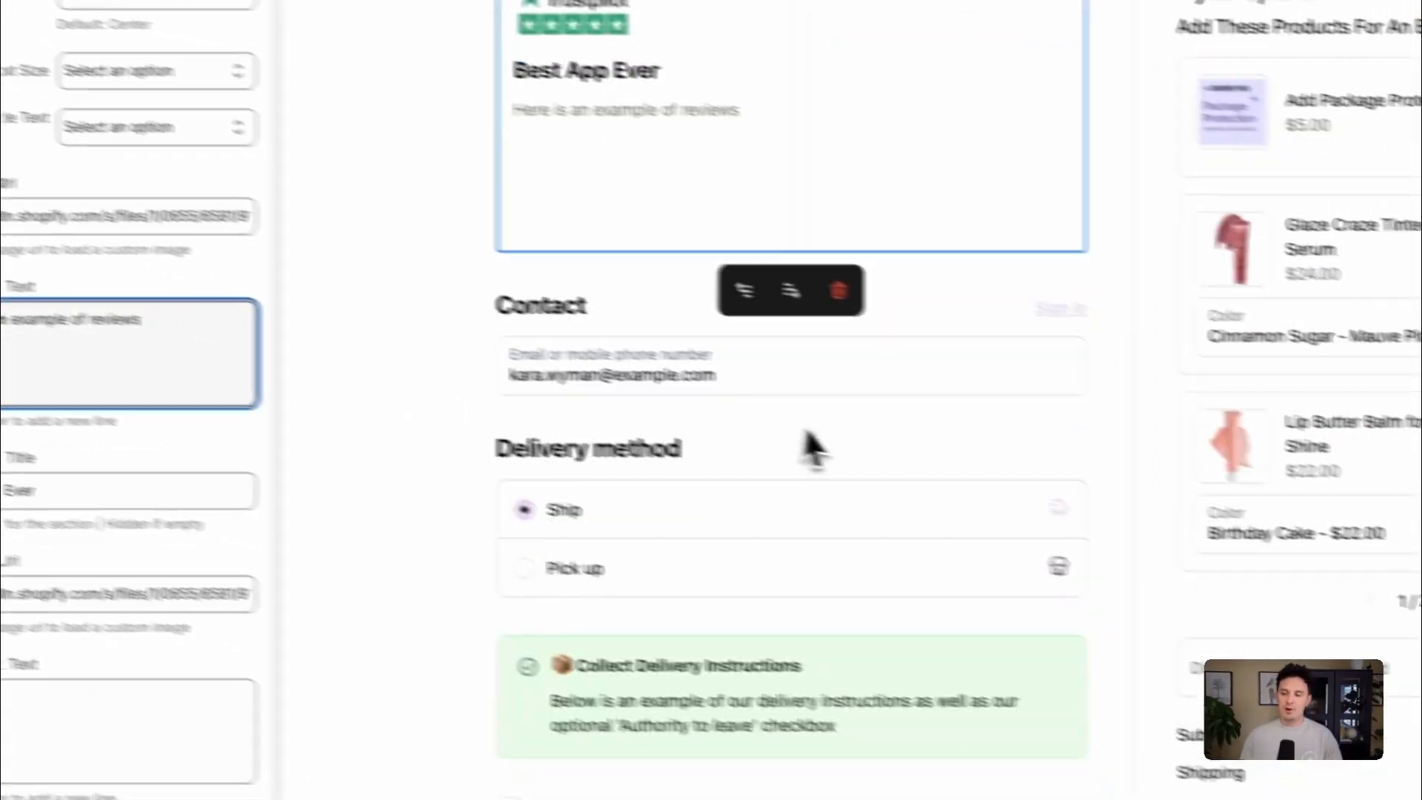
{"action": "scroll", "coordinate": [811, 445], "scroll_direction": "down", "scroll_amount": 3}
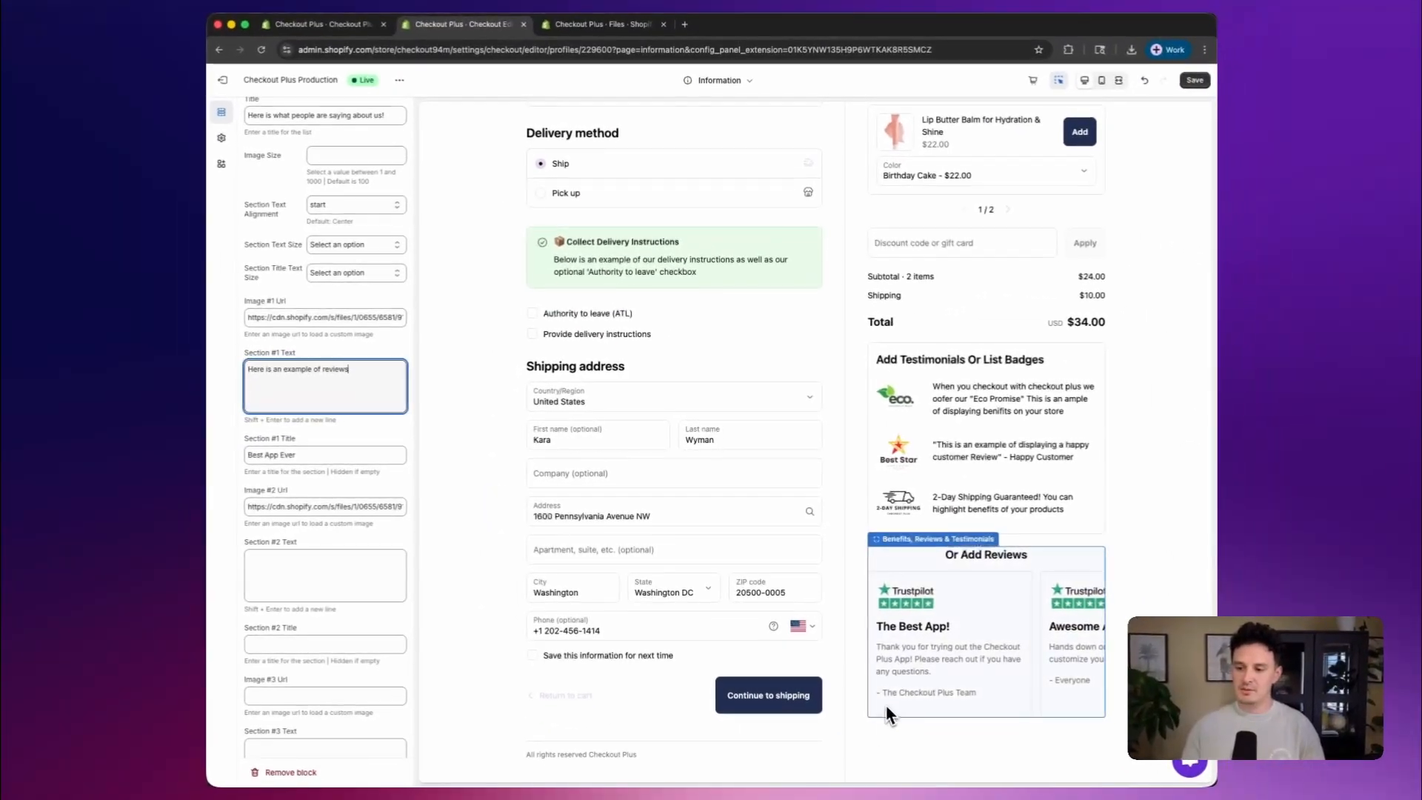
{"action": "scroll", "coordinate": [728, 638], "scroll_direction": "up", "scroll_amount": 5}
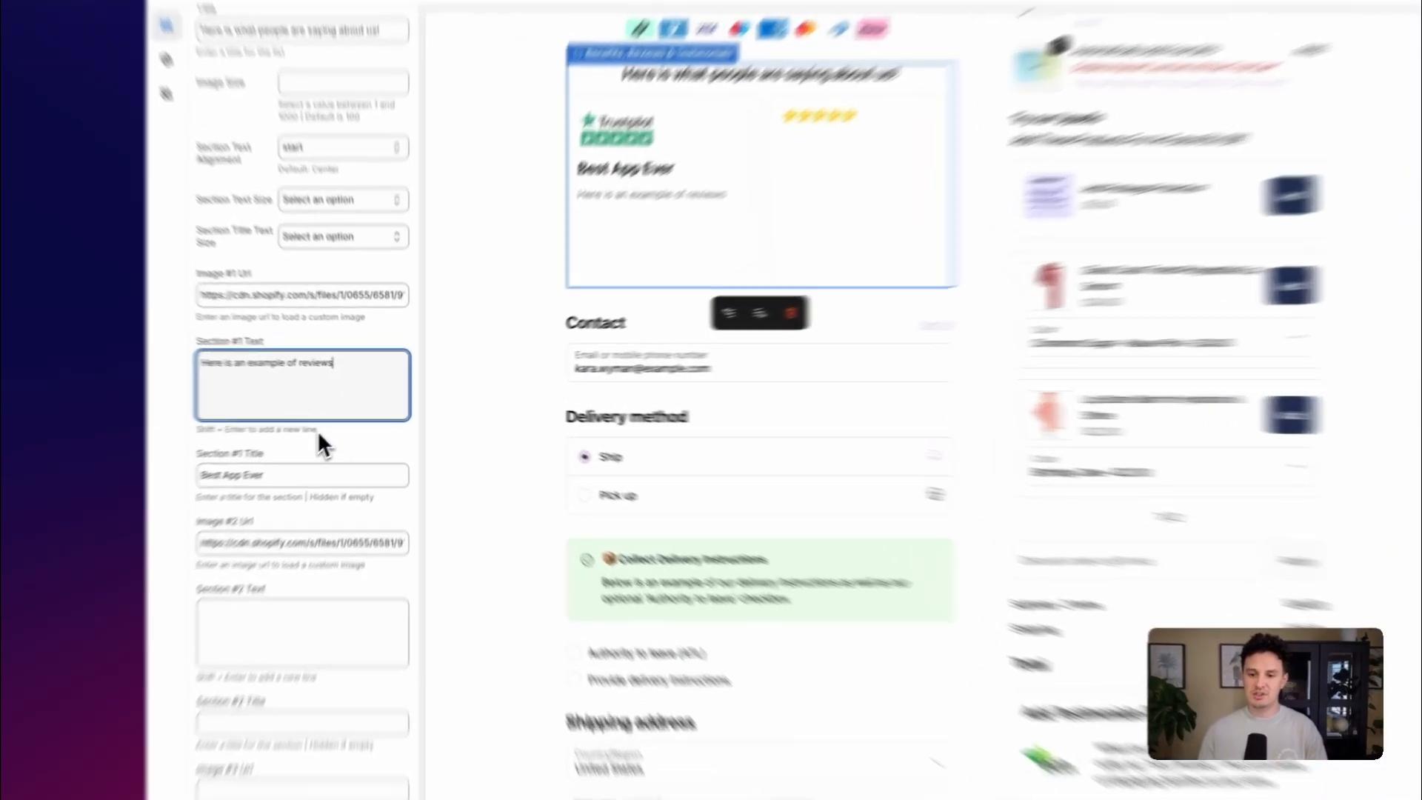
{"action": "left_click_drag", "start_coordinate": [338, 421], "coordinate": [247, 419]}
{"action": "left_click", "coordinate": [308, 356]}
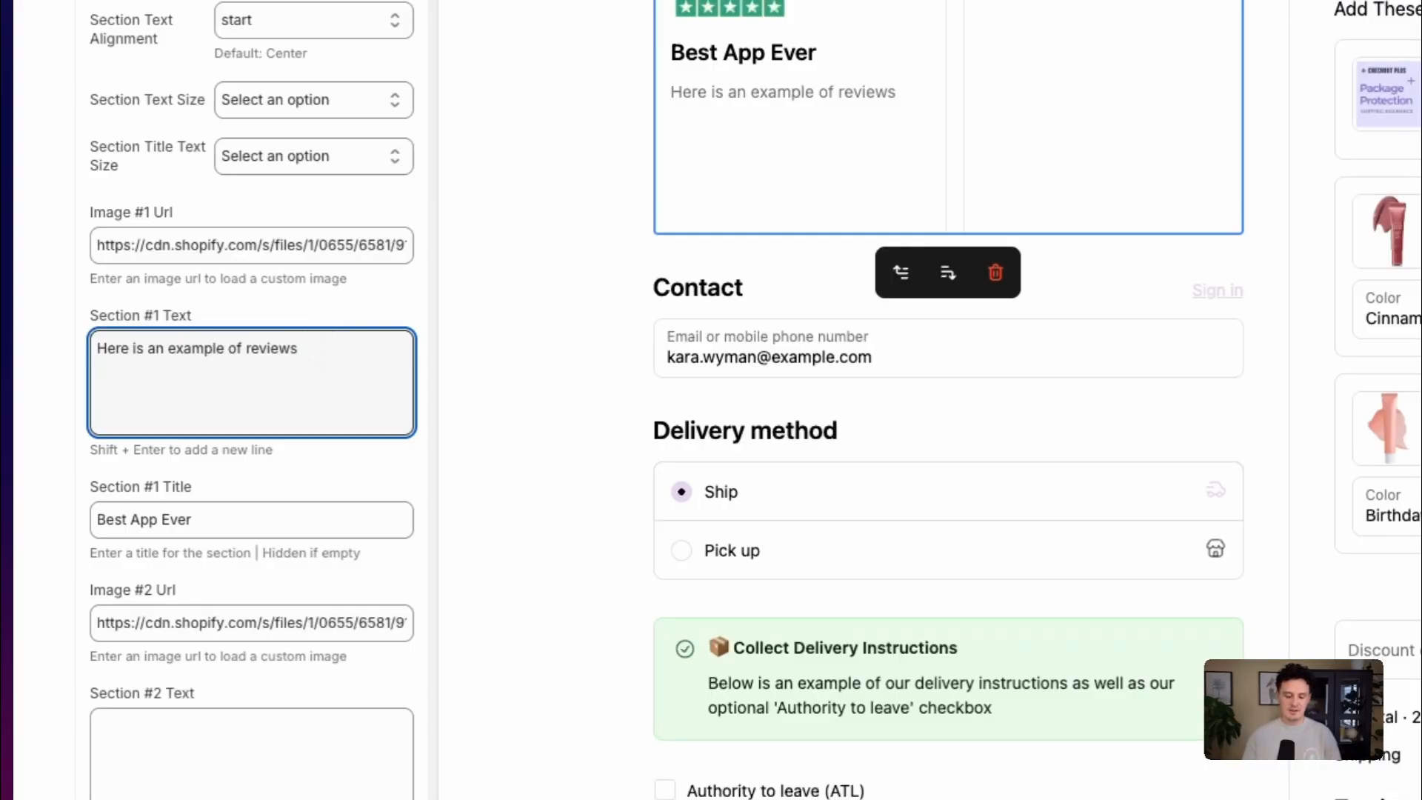
{"action": "key", "text": "shift+Return"}
{"action": "key", "text": "shift+Return"}
{"action": "key", "text": "shift+Return"}
{"action": "type", "text": "- The Checkout Plus Team"}
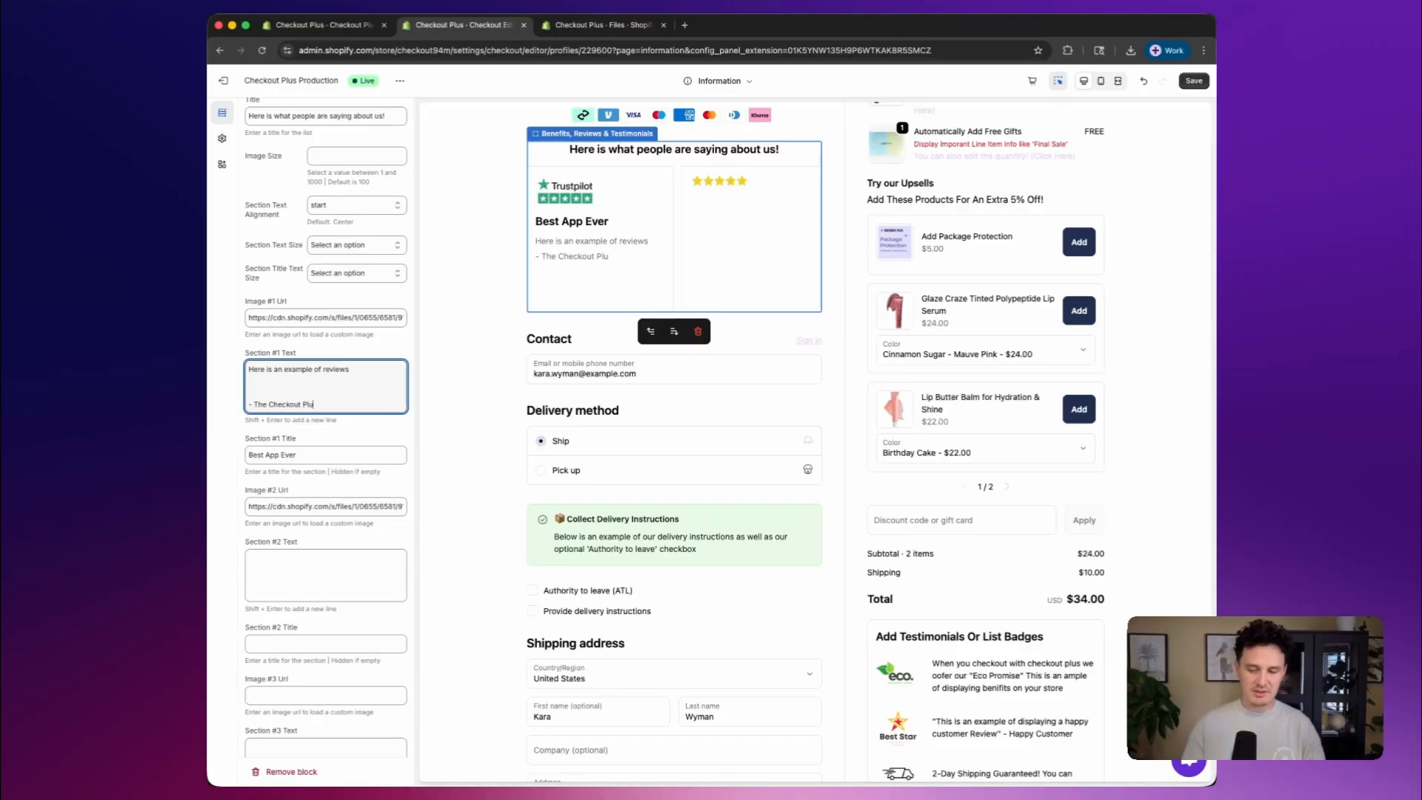
Save the checkout changes with the configured reviews block
{"action": "scroll", "coordinate": [457, 335], "scroll_direction": "up", "scroll_amount": 2}
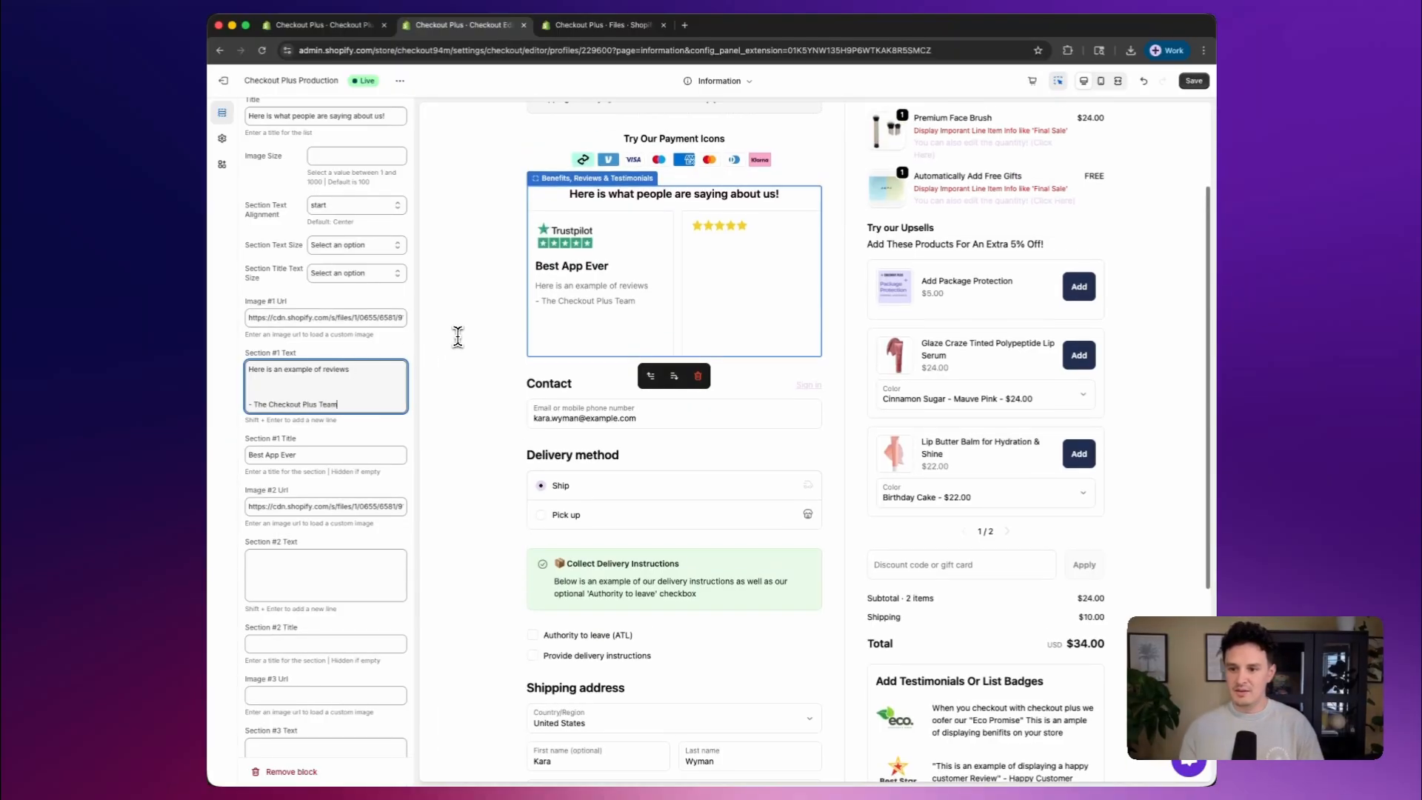
{"action": "scroll", "coordinate": [299, 399], "scroll_direction": "down", "scroll_amount": 1}
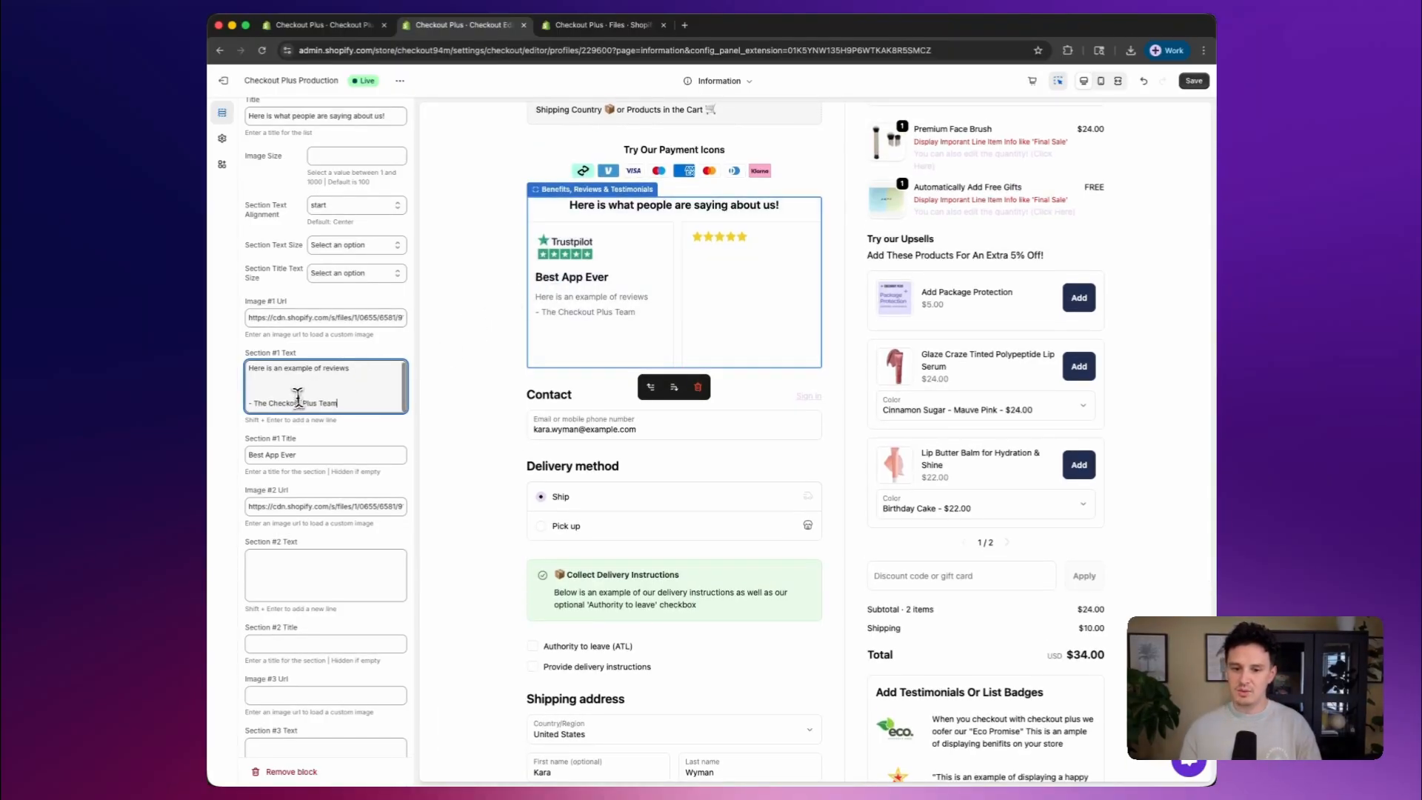
{"action": "scroll", "coordinate": [293, 508], "scroll_direction": "down", "scroll_amount": 2}
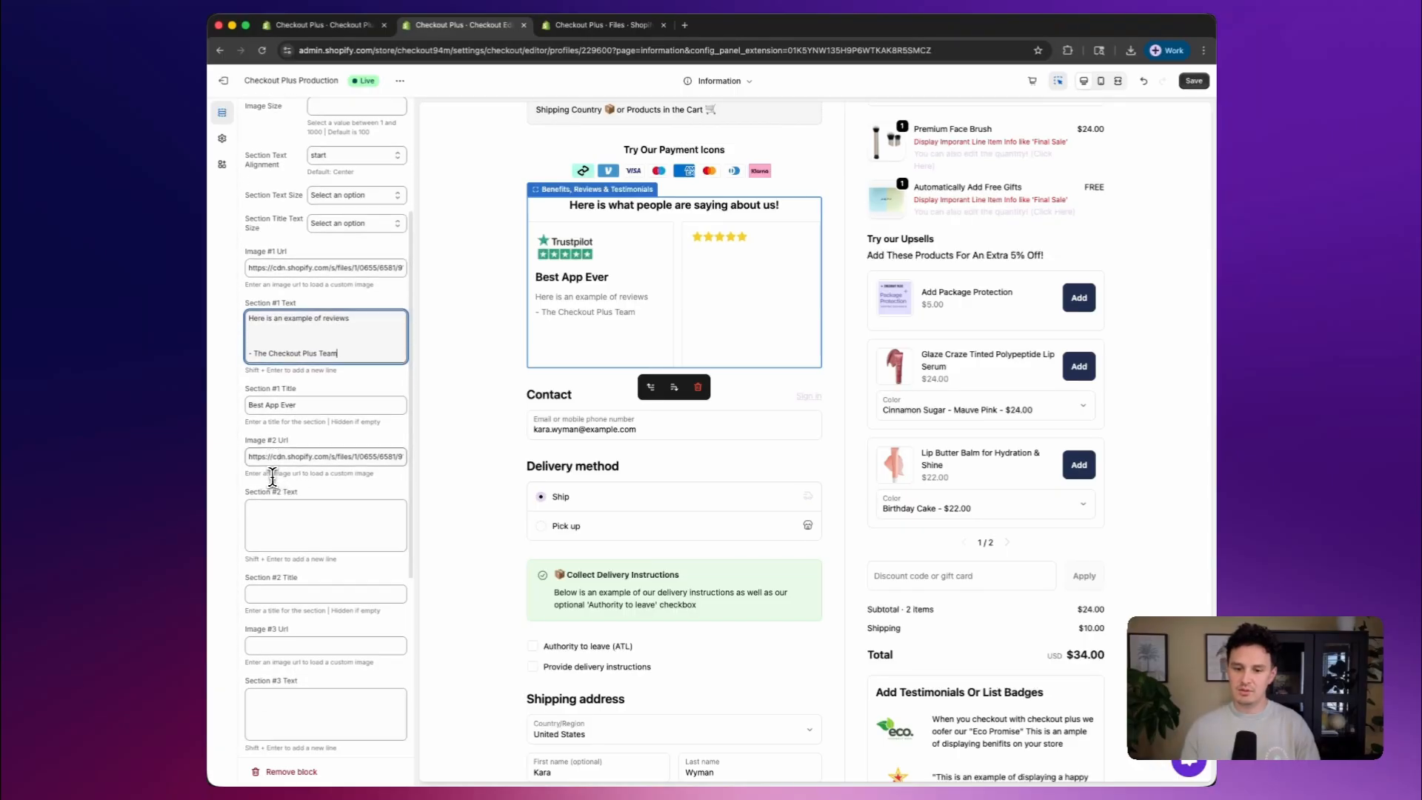
{"action": "scroll", "coordinate": [295, 536], "scroll_direction": "down", "scroll_amount": 2}
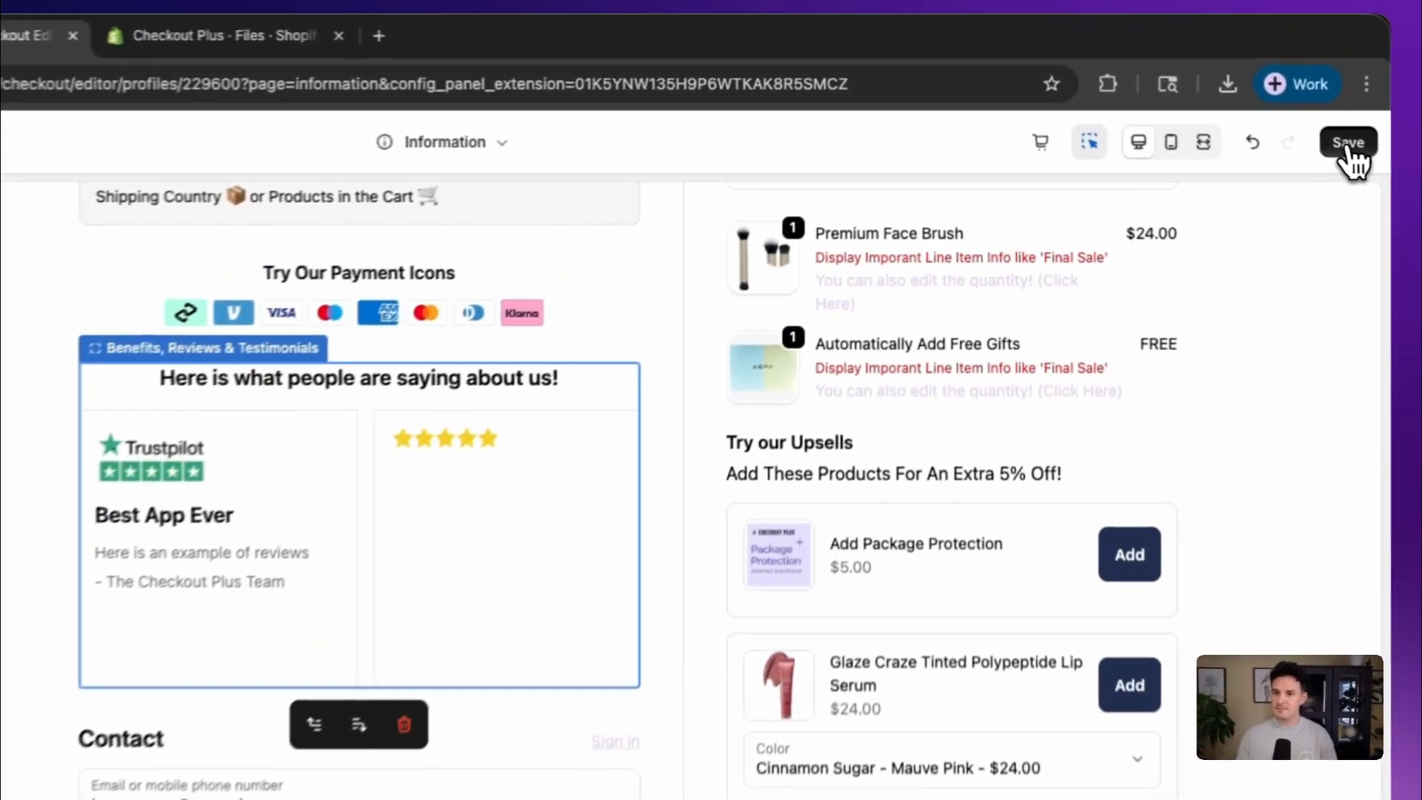
{"action": "left_click", "coordinate": [1194, 83]}
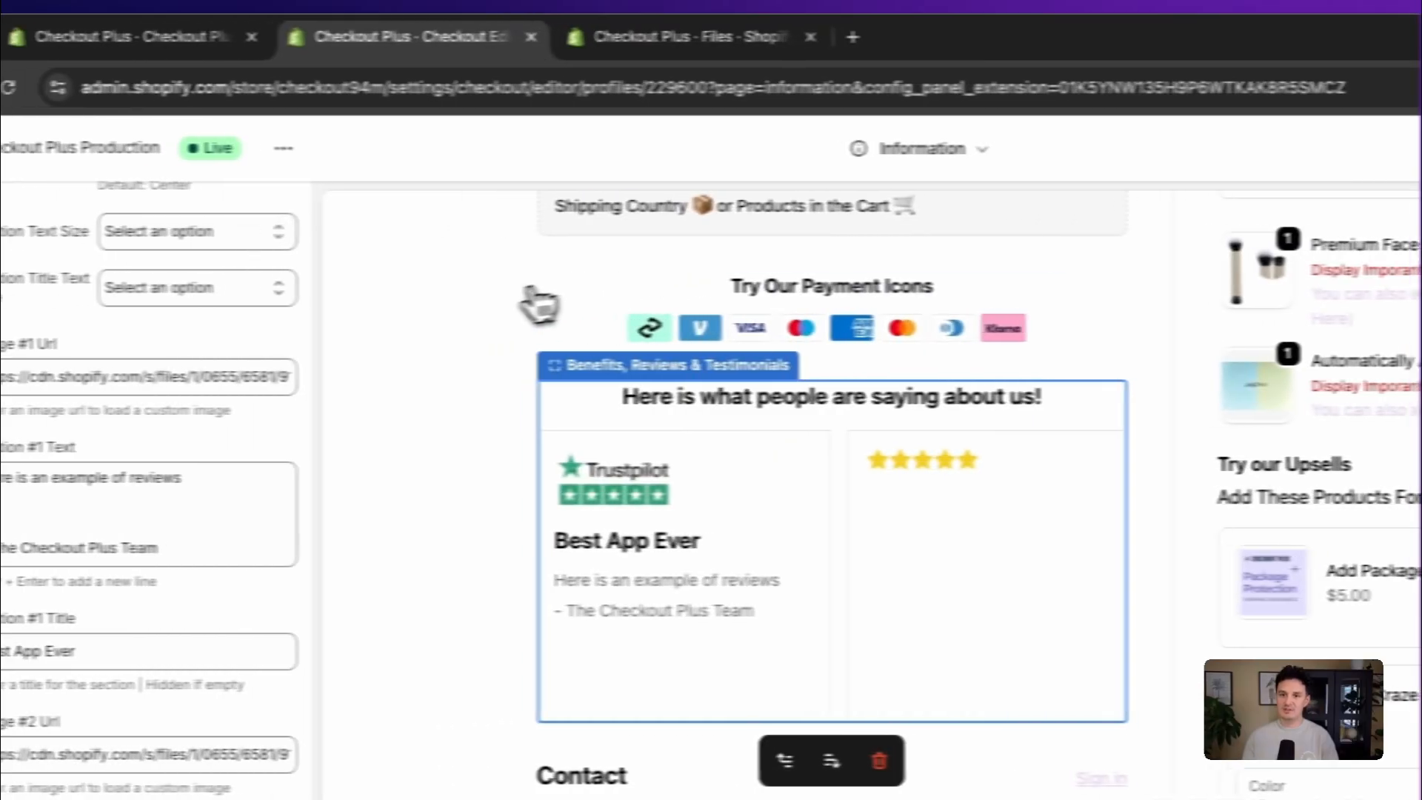
View the Checkout Plus Production checkout in a new tab and scroll the review cards horizontally
{"action": "left_click", "coordinate": [347, 152]}
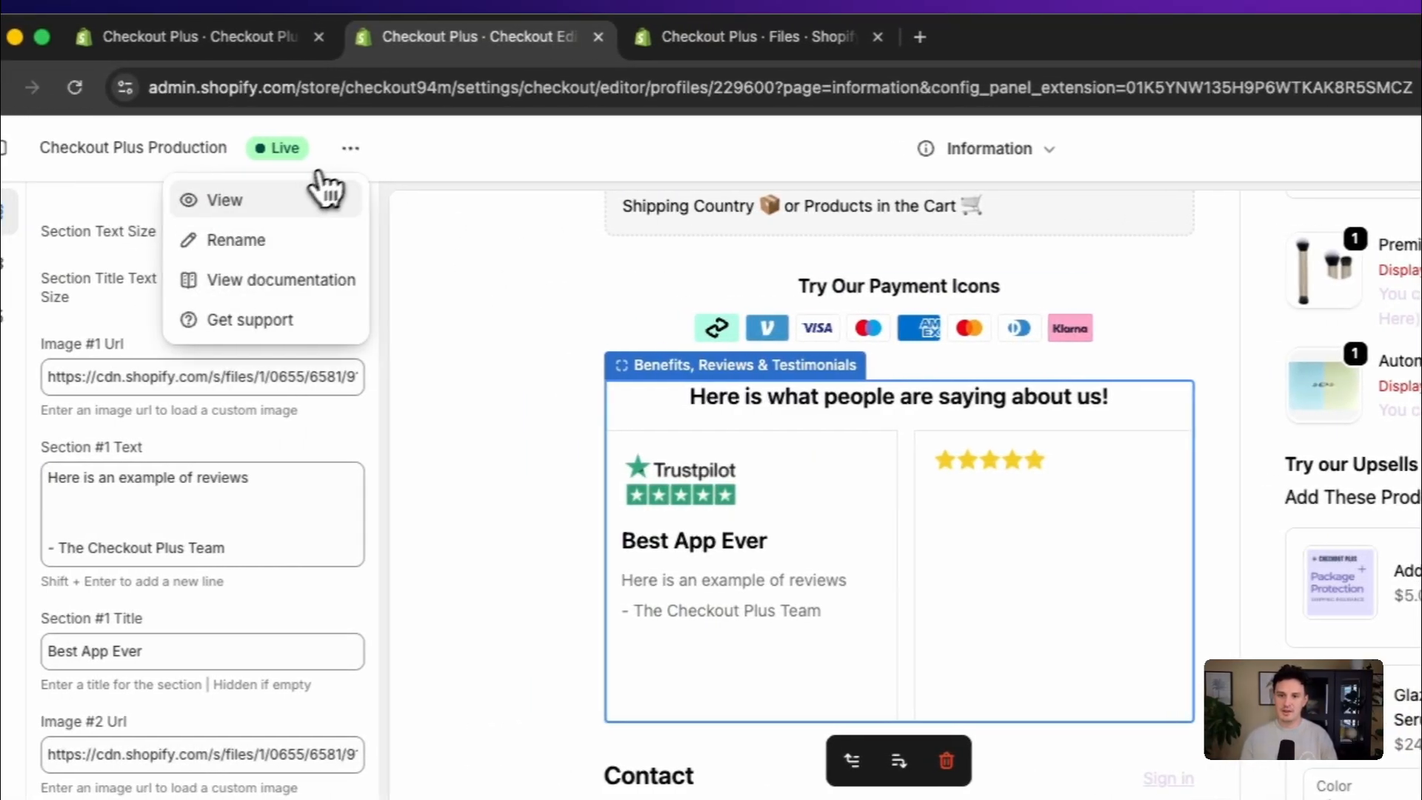
{"action": "left_click", "coordinate": [259, 203]}
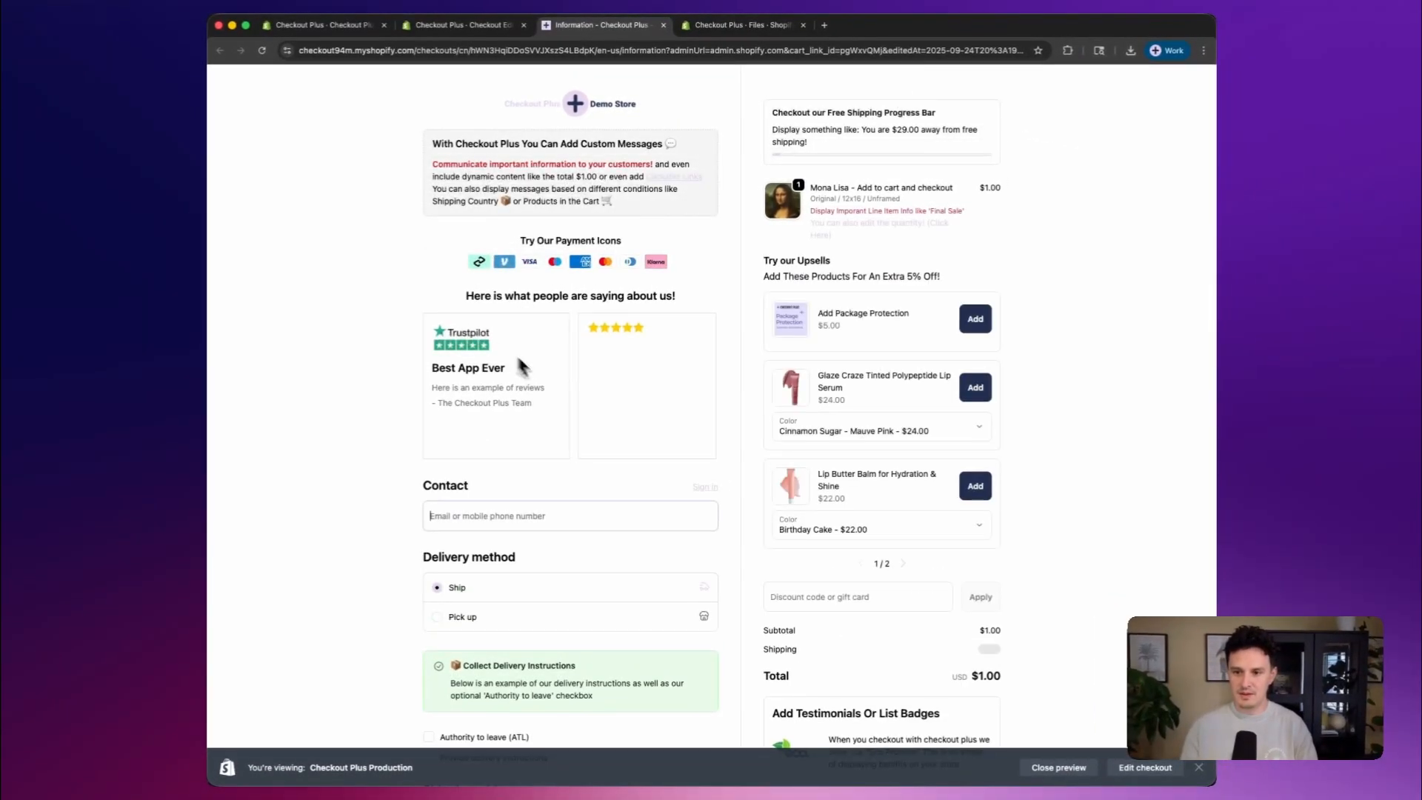
{"action": "scroll", "coordinate": [489, 383], "scroll_direction": "right", "scroll_amount": 3}
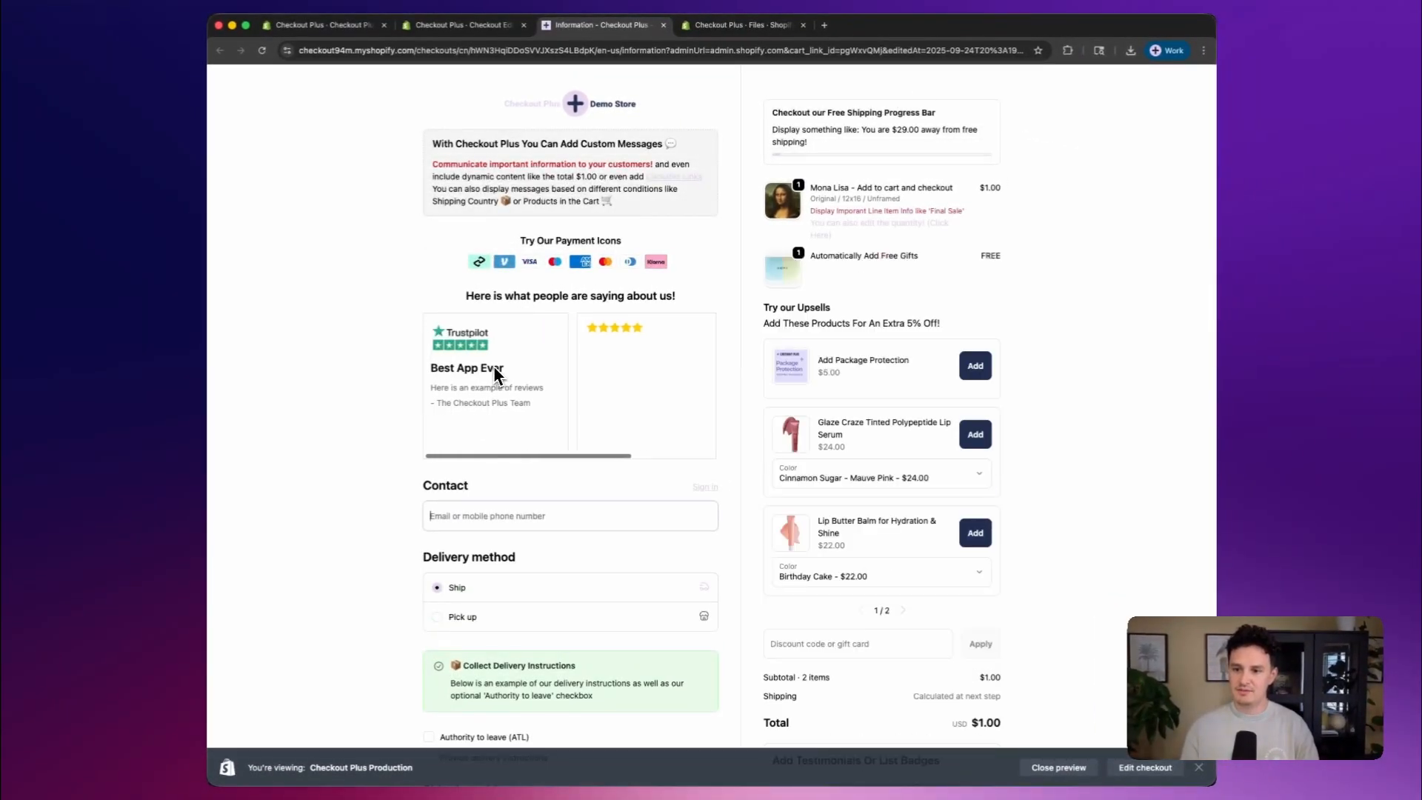